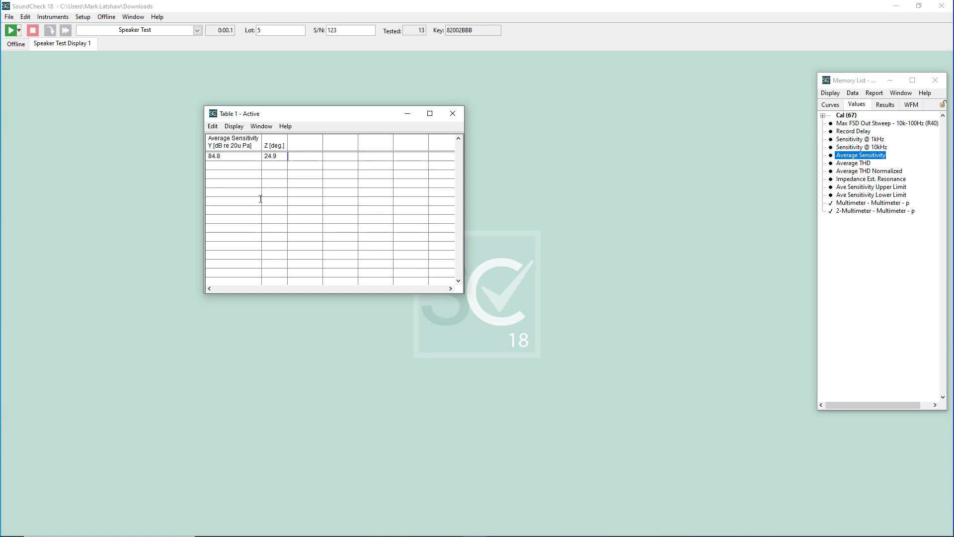
- Change the display title of Table 1 to Sensitivities
left_click(262, 127)
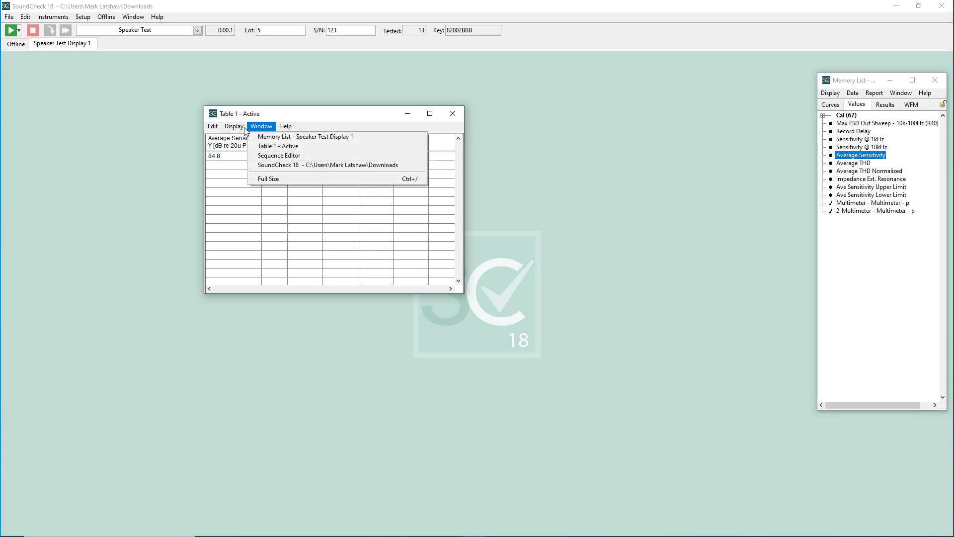
mouse_move(235, 127)
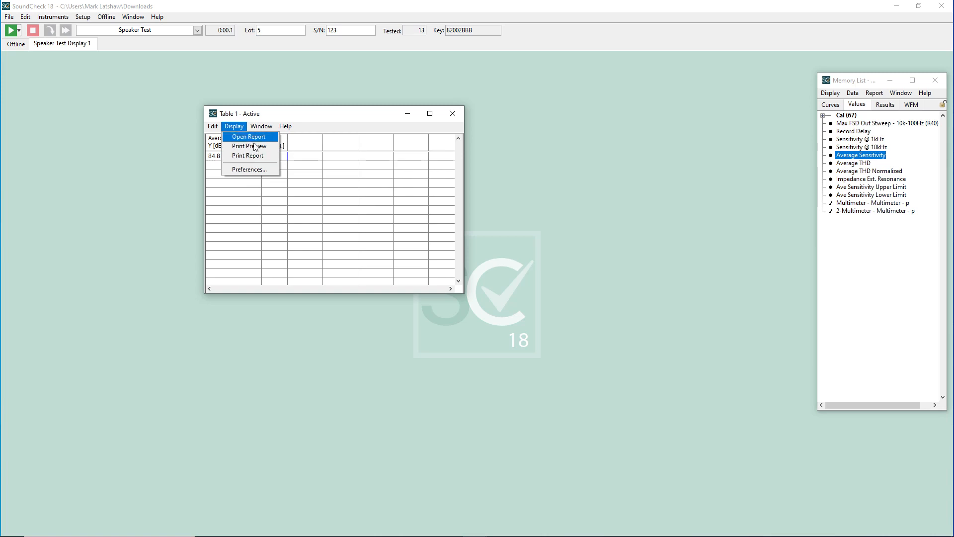
left_click(264, 171)
left_click_drag(381, 198, 337, 320)
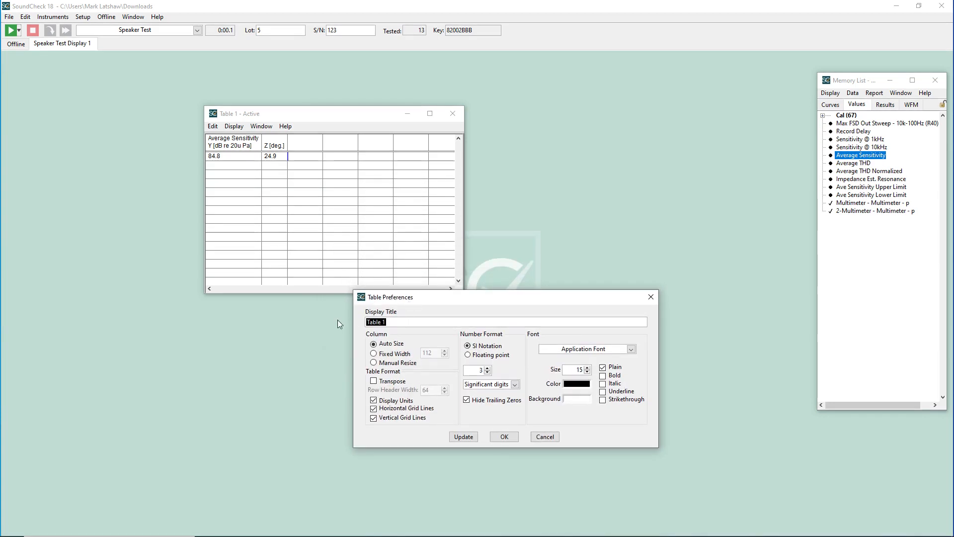
type("Sems")
key("BackSpace")
key("BackSpace")
type("nsitivities")
left_click(504, 436)
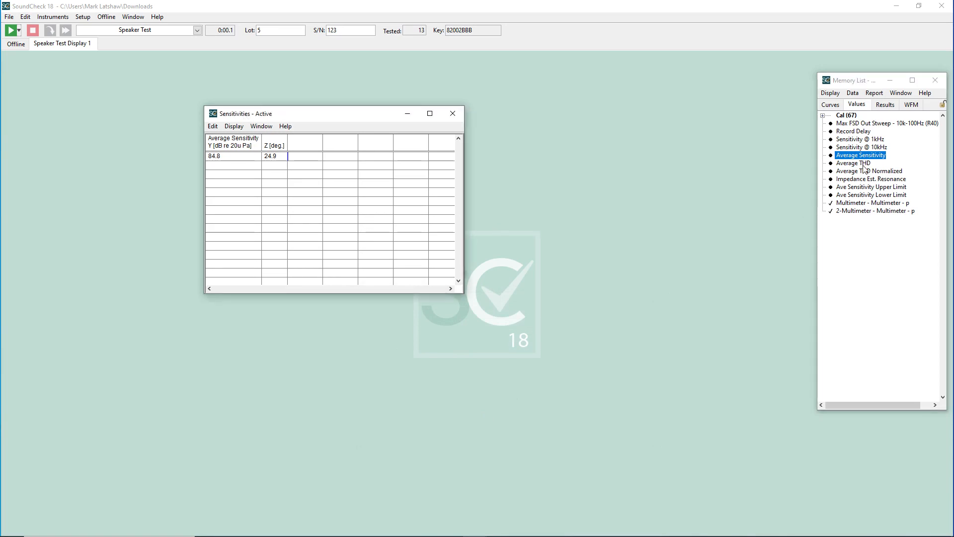
- Add the Sensitivity @ 1kHz and Sensitivity @ 10kHz values to the Sensitivities table and widen its window
left_click_drag(865, 140, 436, 184)
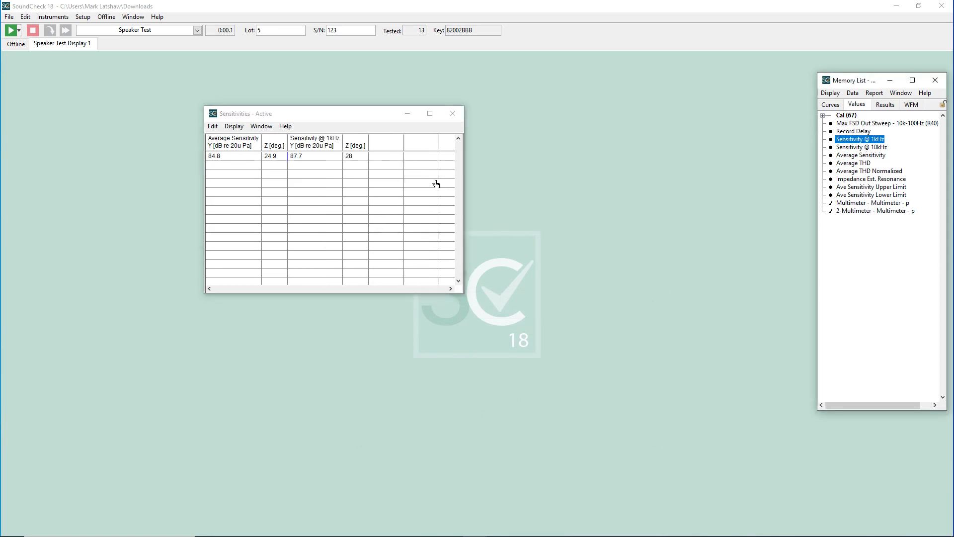
left_click_drag(884, 150, 431, 213)
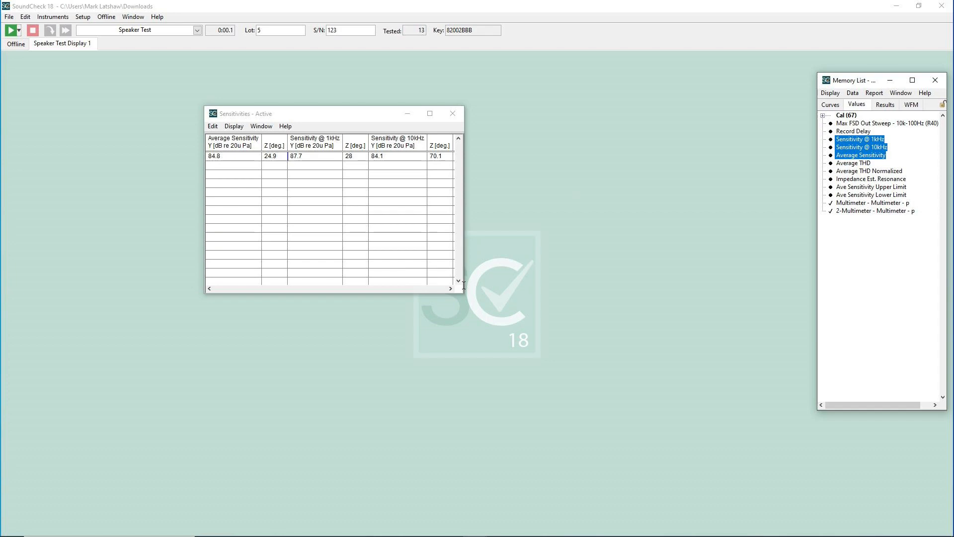
left_click_drag(463, 297, 584, 285)
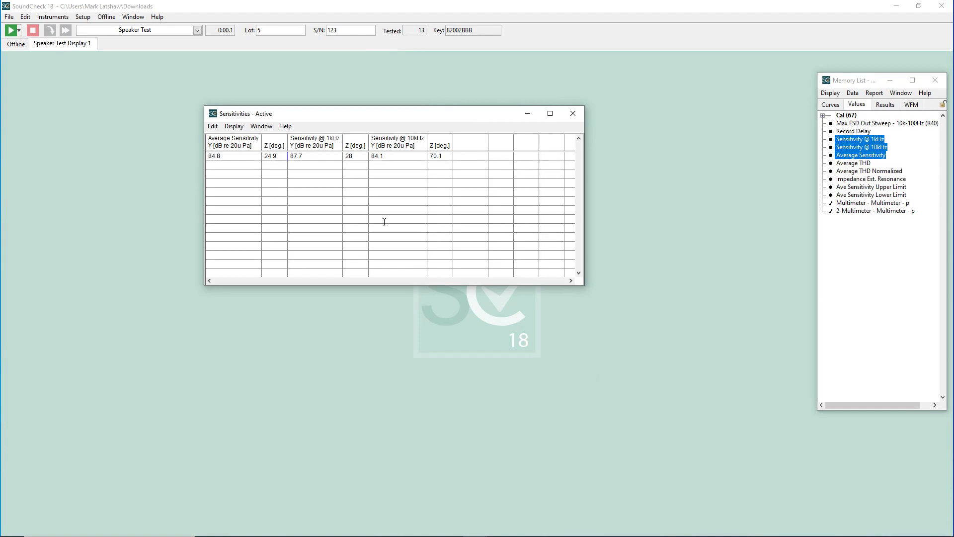
- Switch the table columns to Fixed Width and apply a width of 50
left_click(234, 126)
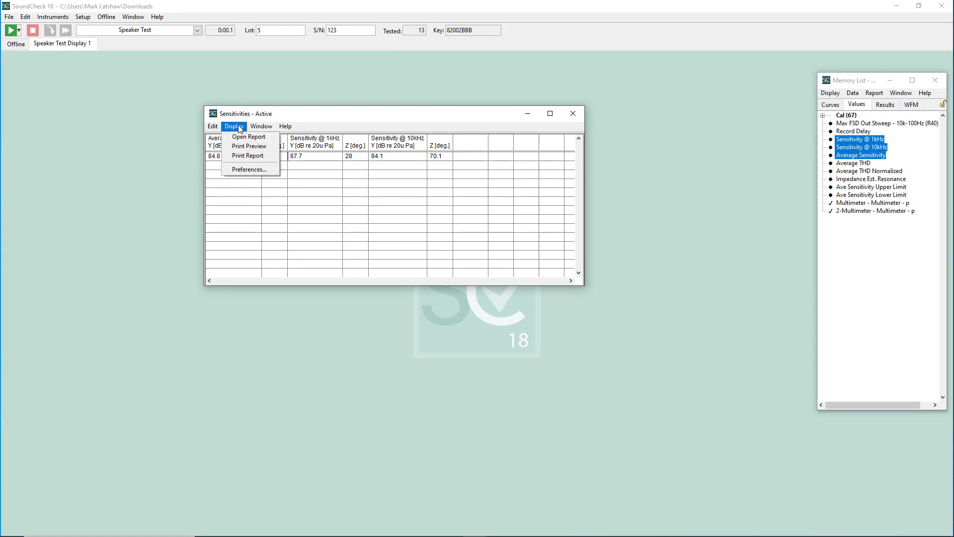
left_click(258, 171)
left_click_drag(420, 195, 419, 308)
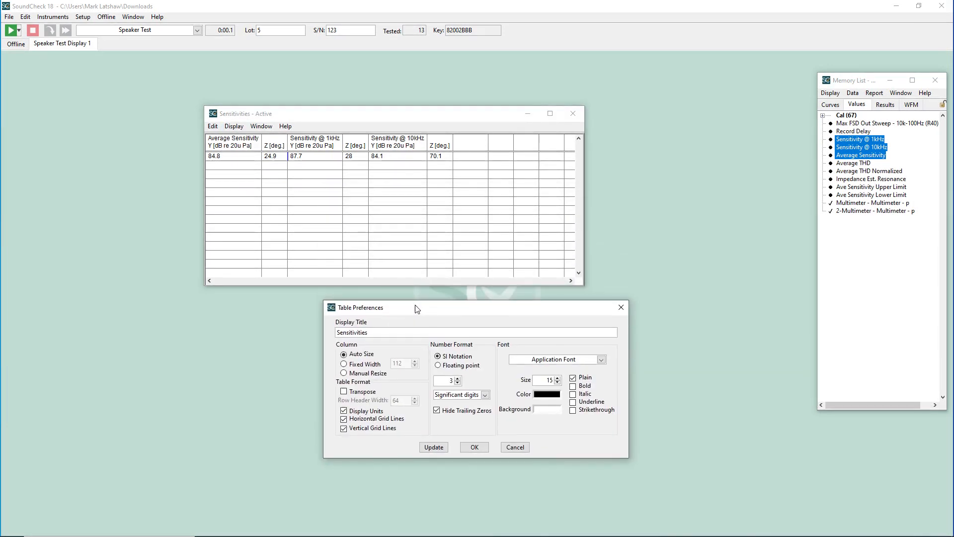
left_click(361, 365)
left_click(434, 448)
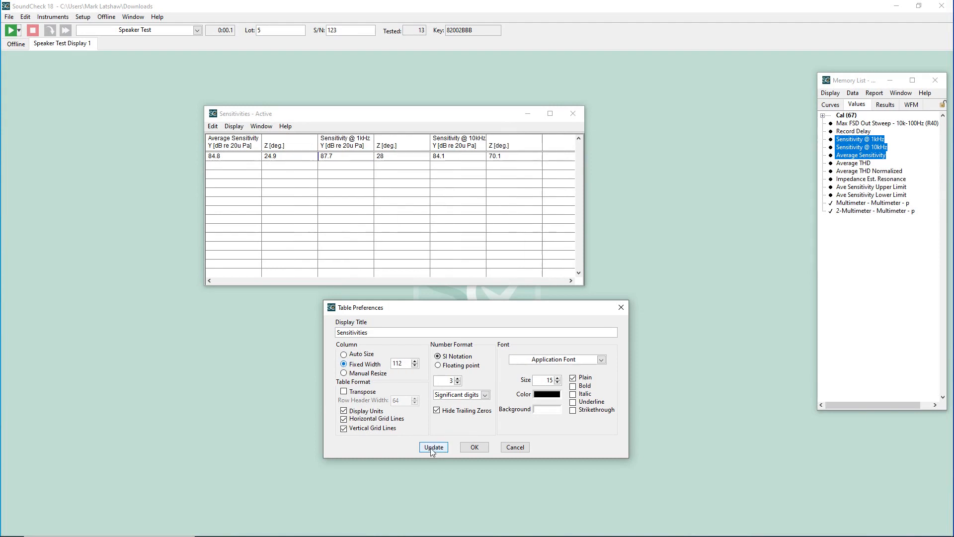
double_click(401, 363)
type("50")
left_click(433, 448)
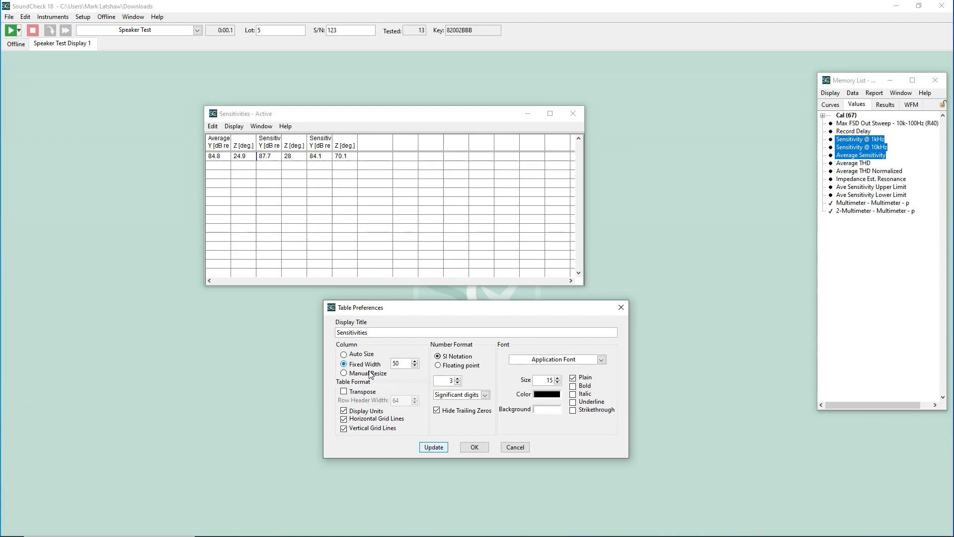
- Switch the columns to Manual Resize and widen the Sensitivity @ 1kHz column and its adjoining Z column
left_click(345, 373)
left_click(472, 449)
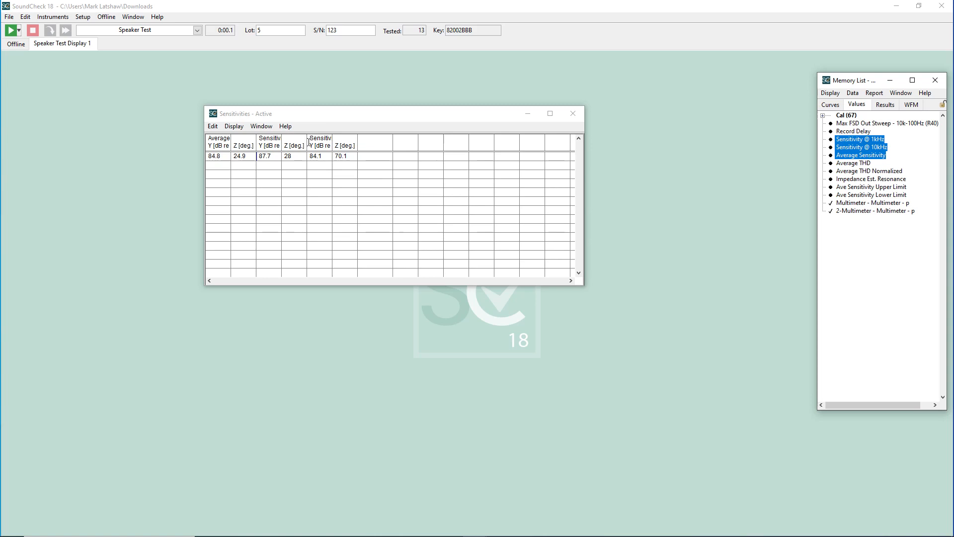
left_click_drag(308, 140, 378, 142)
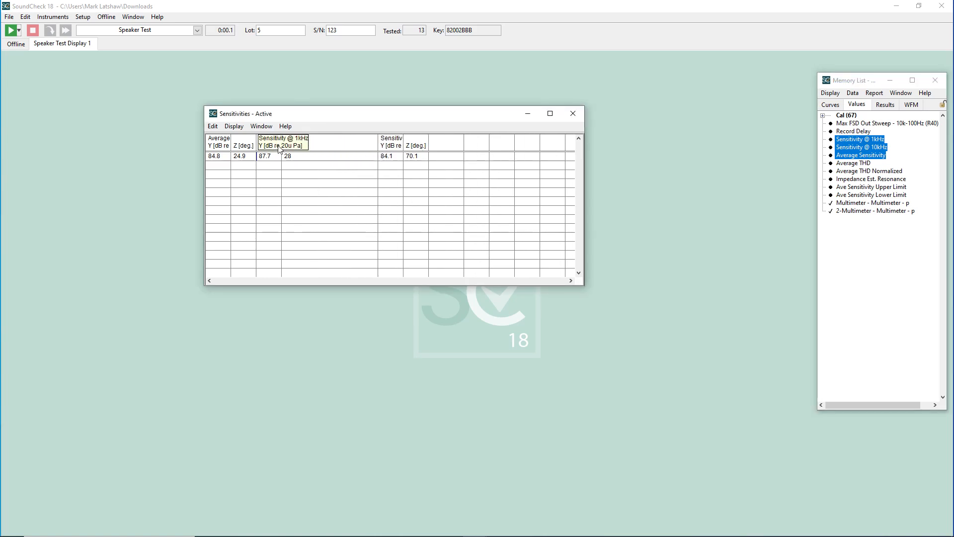
left_click(324, 174)
left_click_drag(281, 140, 322, 142)
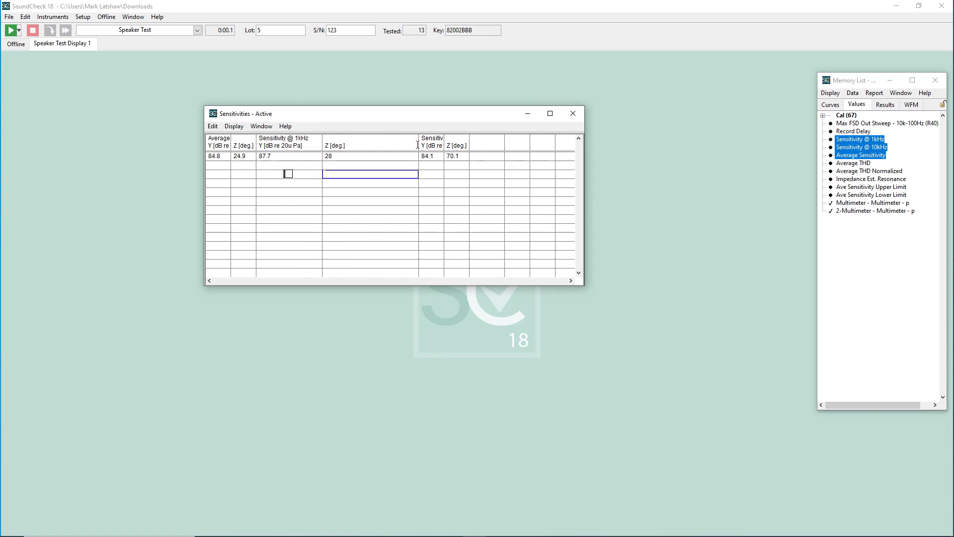
left_click_drag(419, 144, 358, 144)
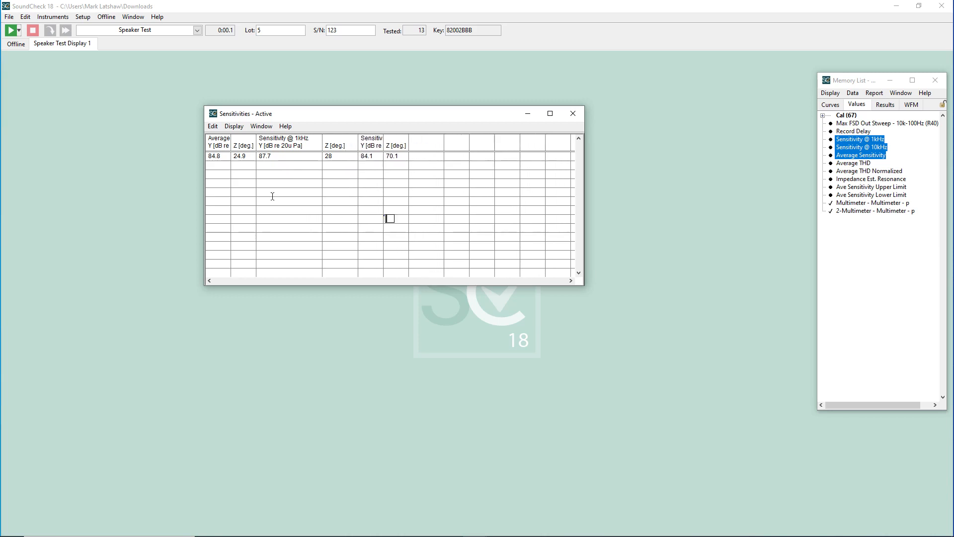
- Set the table columns to Auto Size and transpose the table
left_click(241, 126)
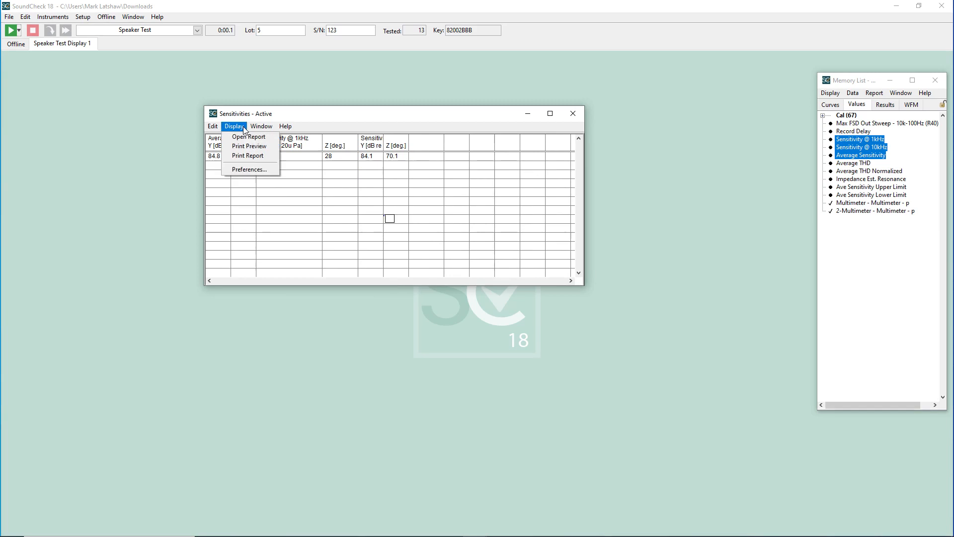
left_click(259, 172)
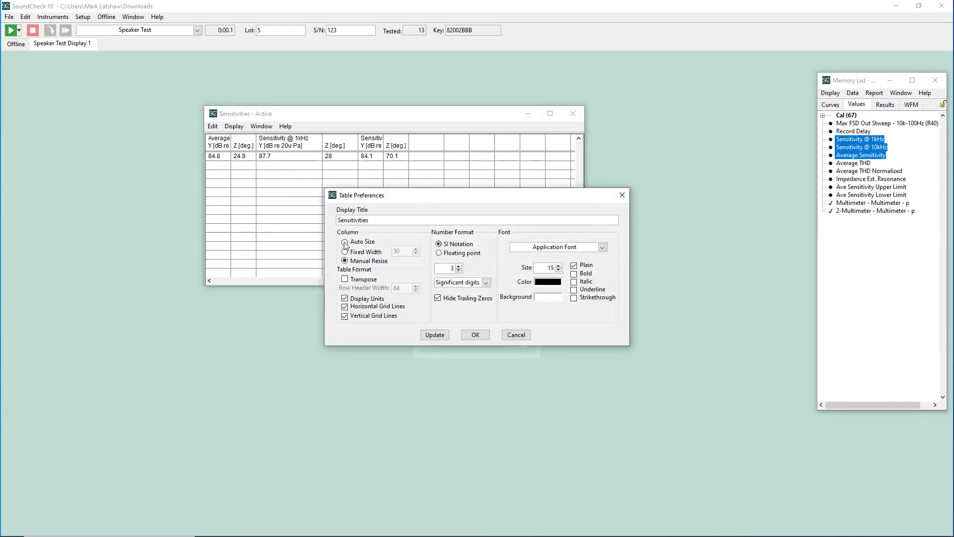
left_click(424, 333)
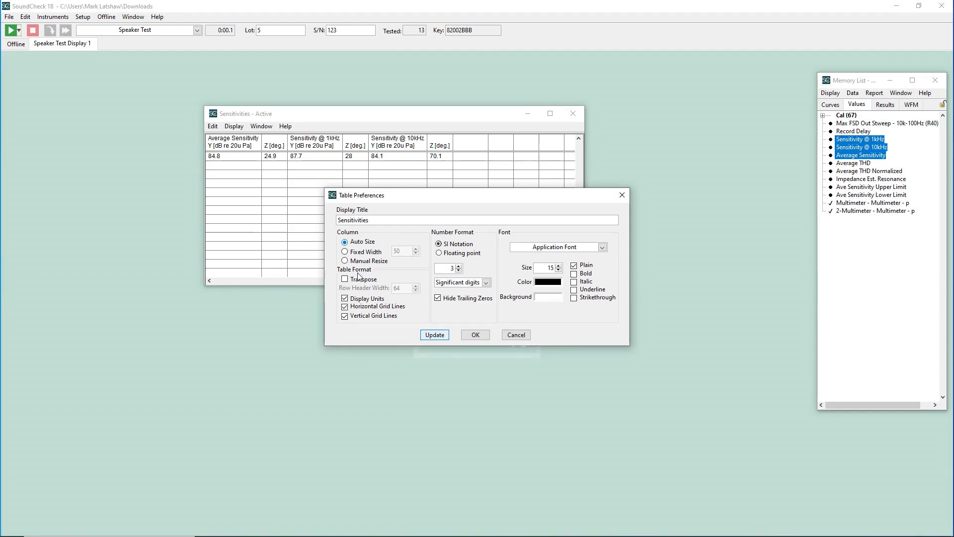
left_click(345, 280)
left_click_drag(424, 201, 535, 201)
left_click(551, 338)
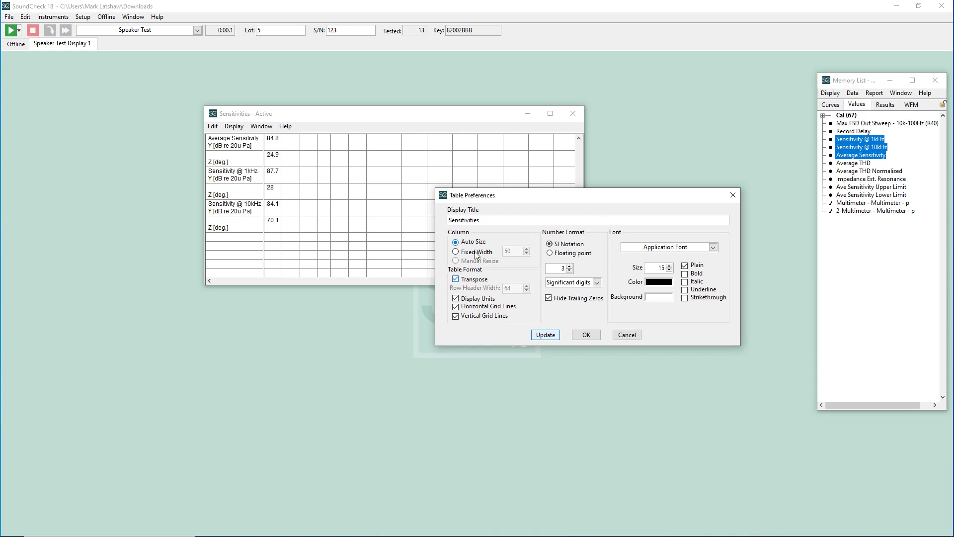
- Switch the transposed table to Fixed Width and apply a row header width of 100
left_click(456, 252)
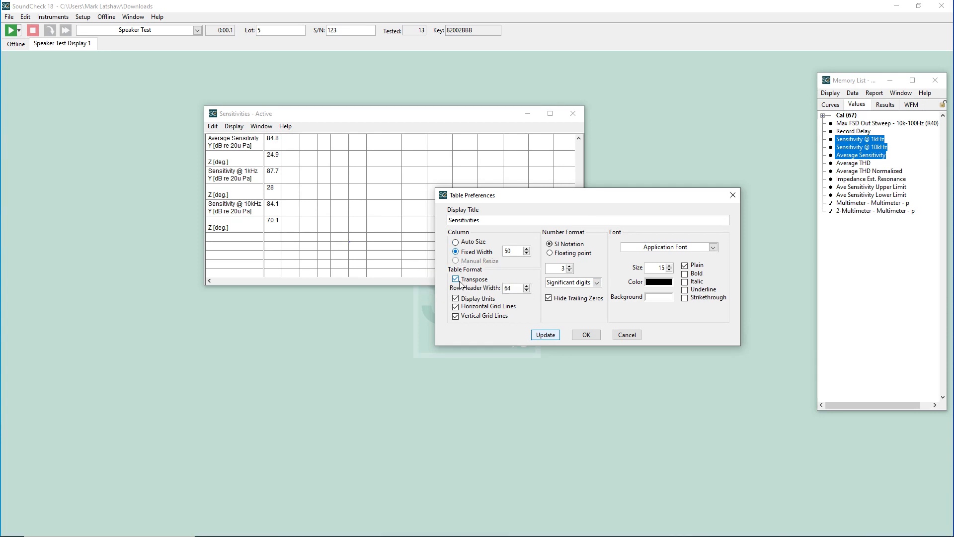
double_click(508, 288)
type("100")
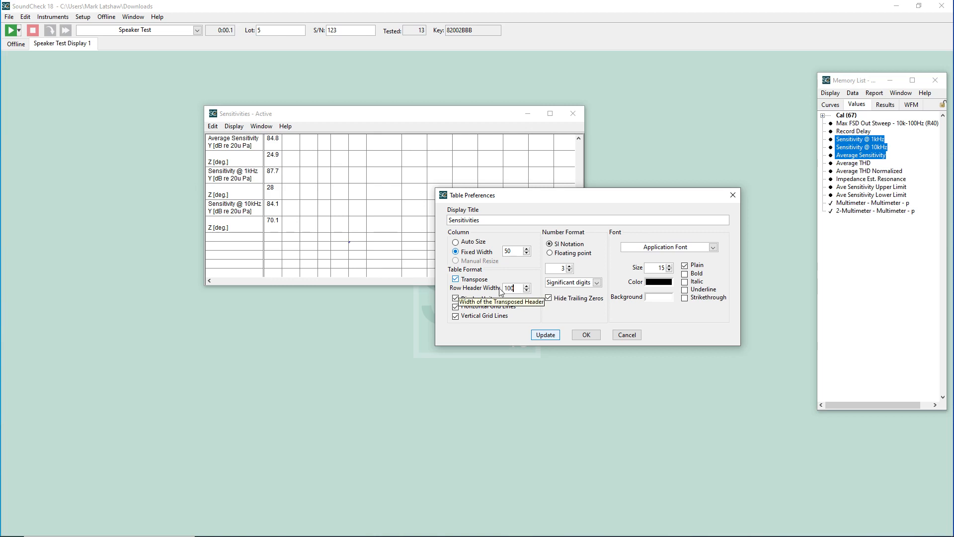
left_click(545, 334)
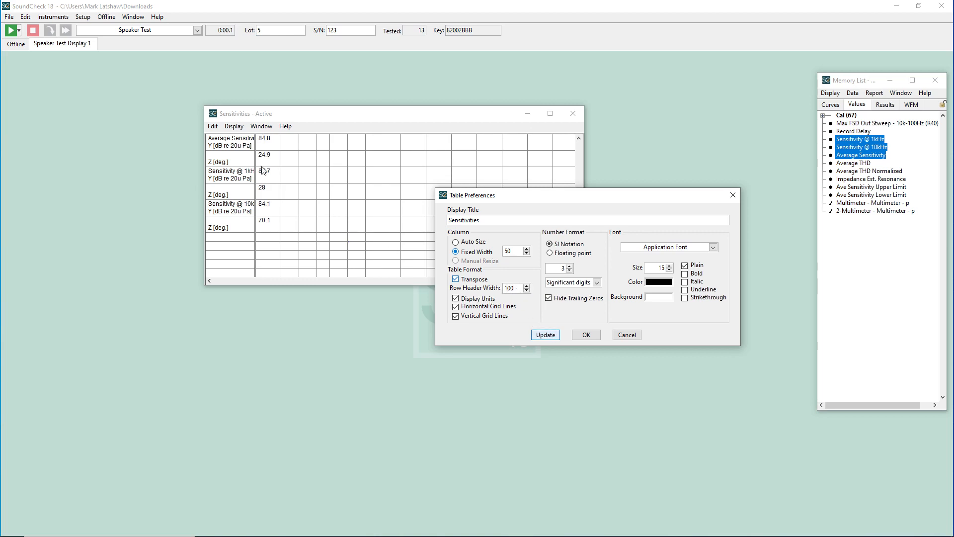
- Try row header widths of 10 and 1000, and return the columns to Auto Size
double_click(509, 288)
type("10")
left_click(546, 335)
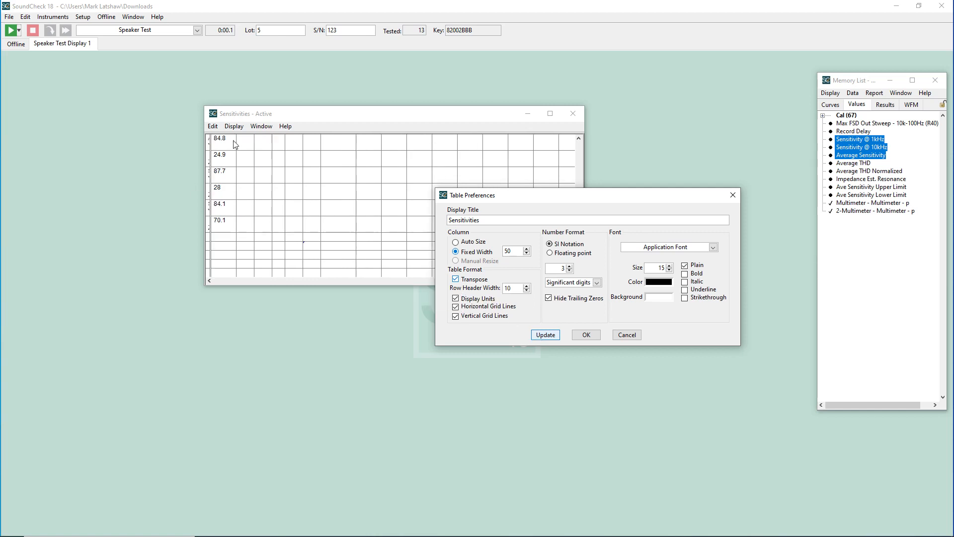
type("00")
left_click(545, 335)
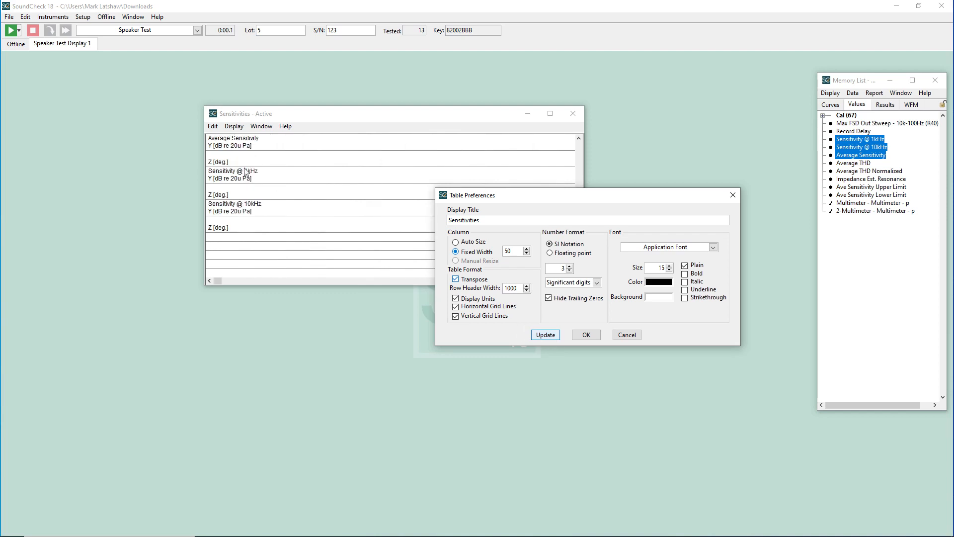
left_click(456, 243)
left_click(549, 337)
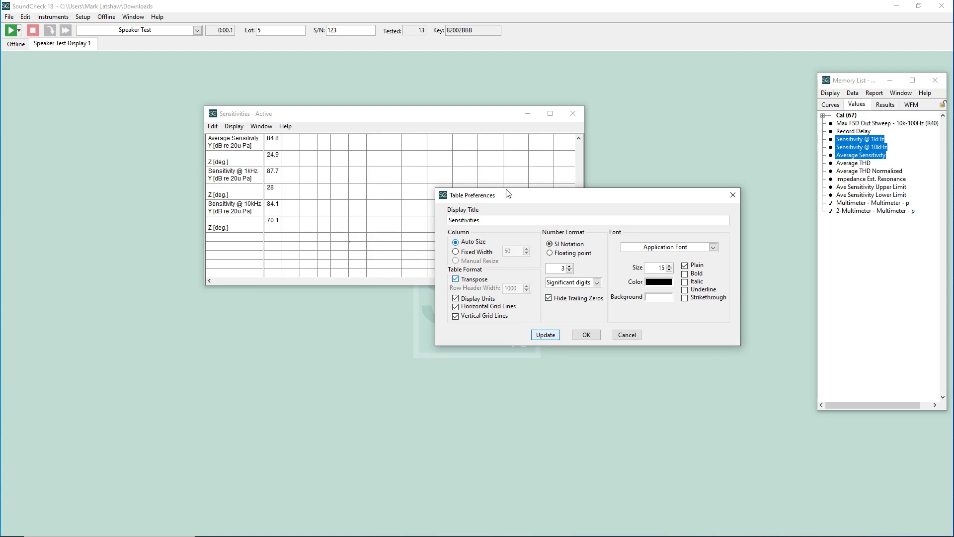
- Turn off the display units and the horizontal and vertical grid lines for the table
left_click_drag(507, 193, 483, 321)
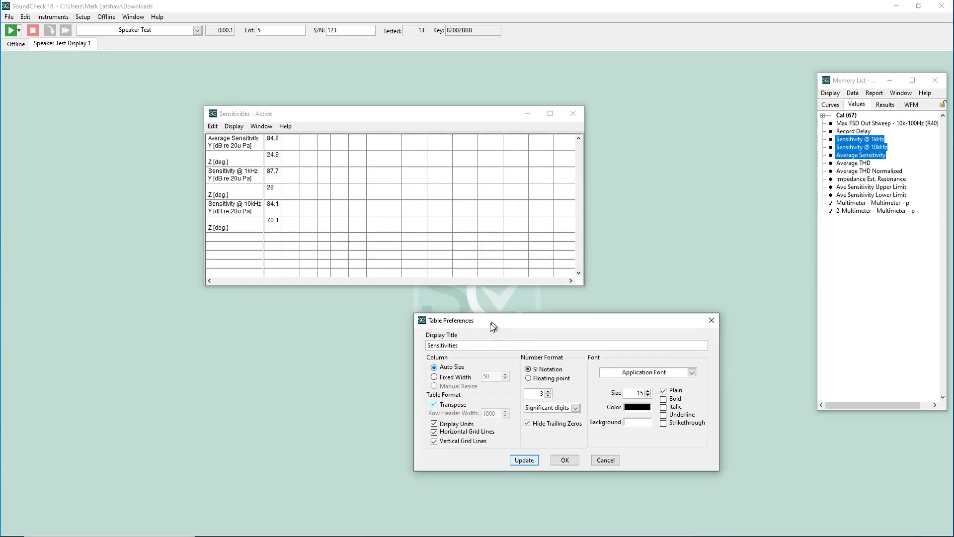
left_click(432, 427)
left_click(522, 464)
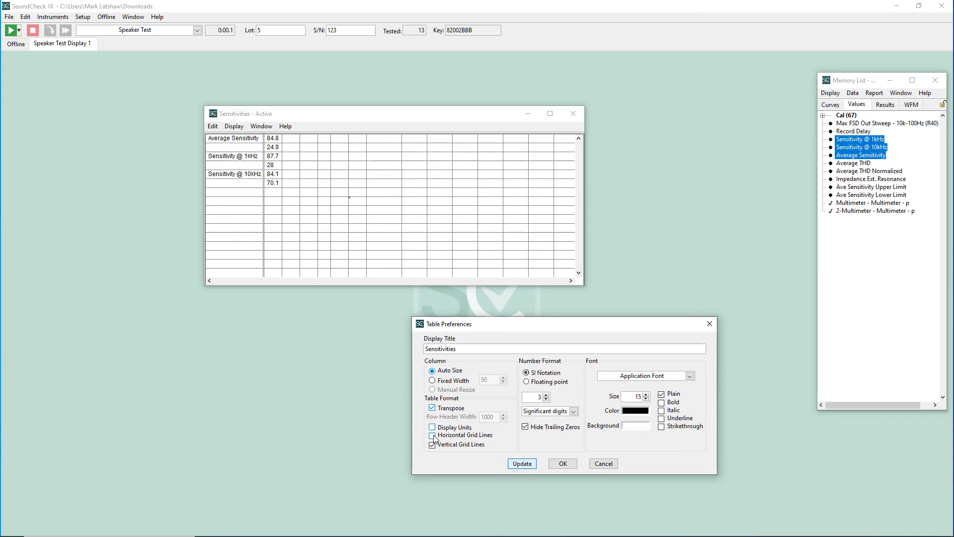
left_click(522, 463)
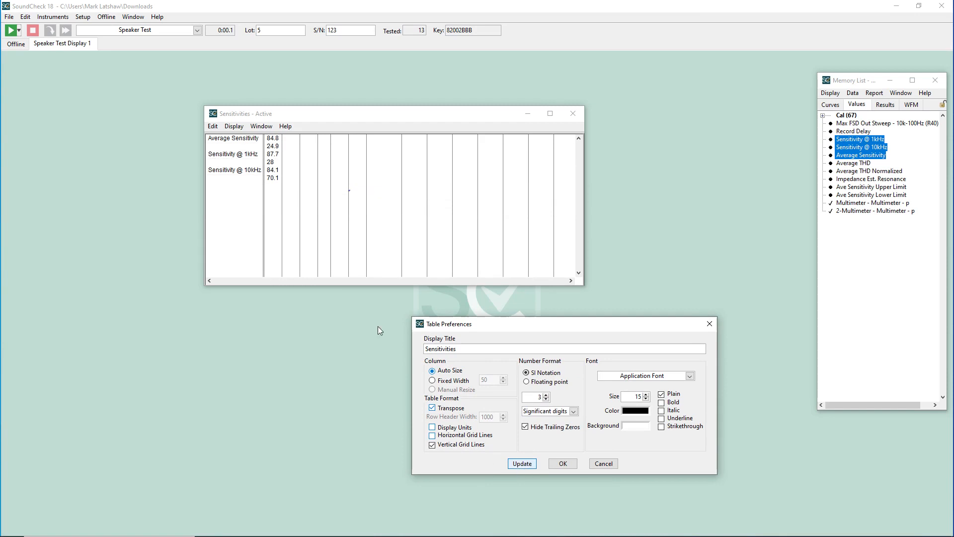
left_click(432, 445)
left_click(521, 468)
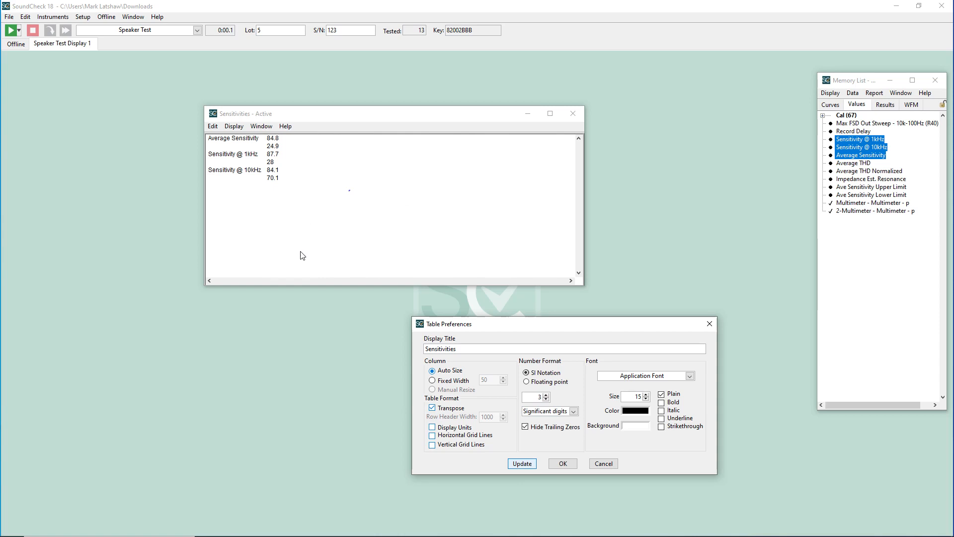
left_click(561, 464)
- Add the Average THD and Average THD Normalized values to the Sensitivities table
left_click(855, 163)
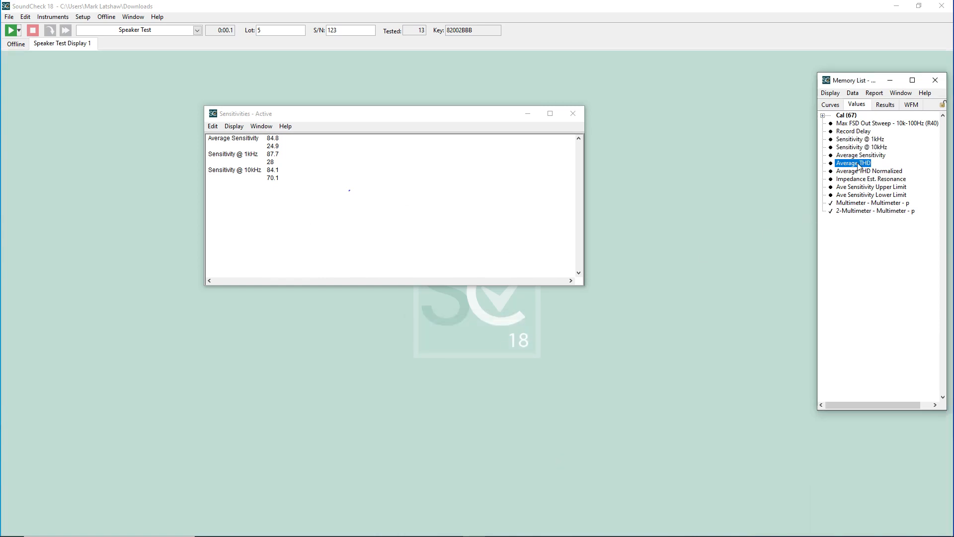
left_click(855, 171, "shift")
left_click_drag(854, 170, 404, 232)
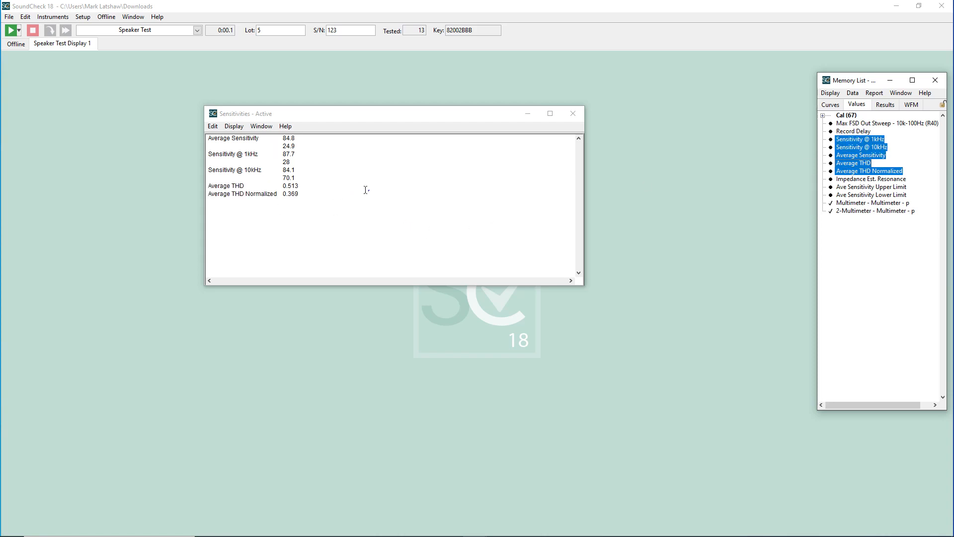
- Preview the table's numbers in SI Notation and switch the number format to Floating point
left_click(234, 127)
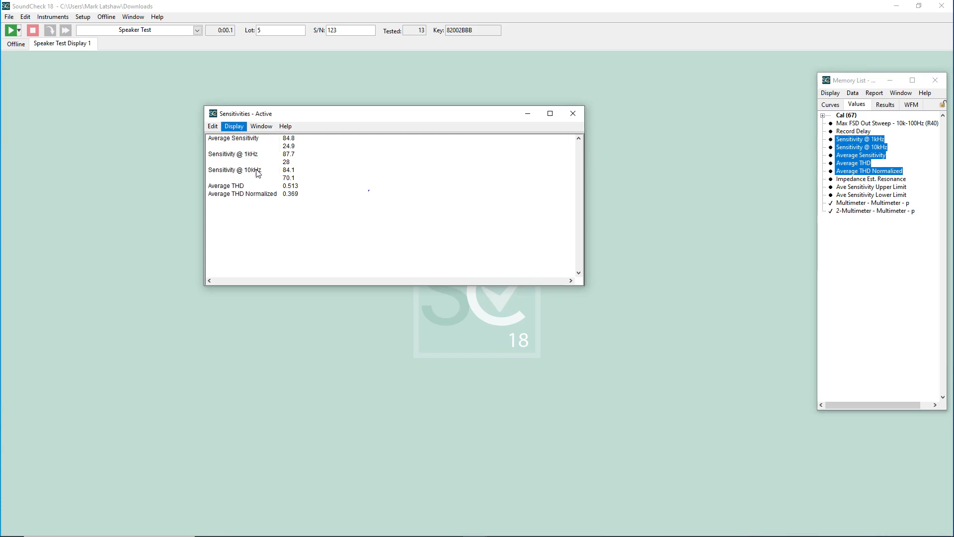
left_click(254, 169)
left_click_drag(442, 196, 372, 310)
left_click(370, 359)
left_click(361, 451)
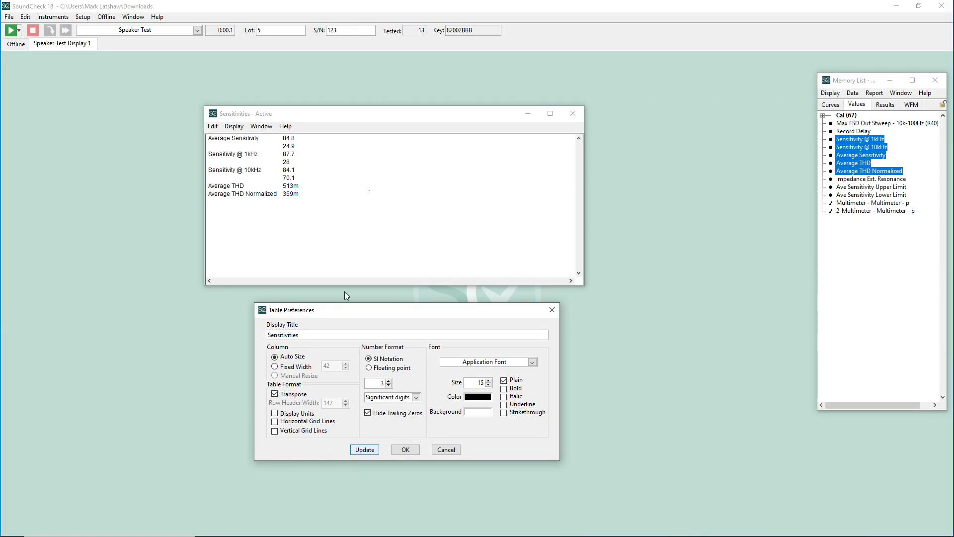
left_click(369, 368)
left_click(370, 450)
- Set the table's number format to 5 significant digits and apply it
left_click(389, 381)
left_click(416, 398)
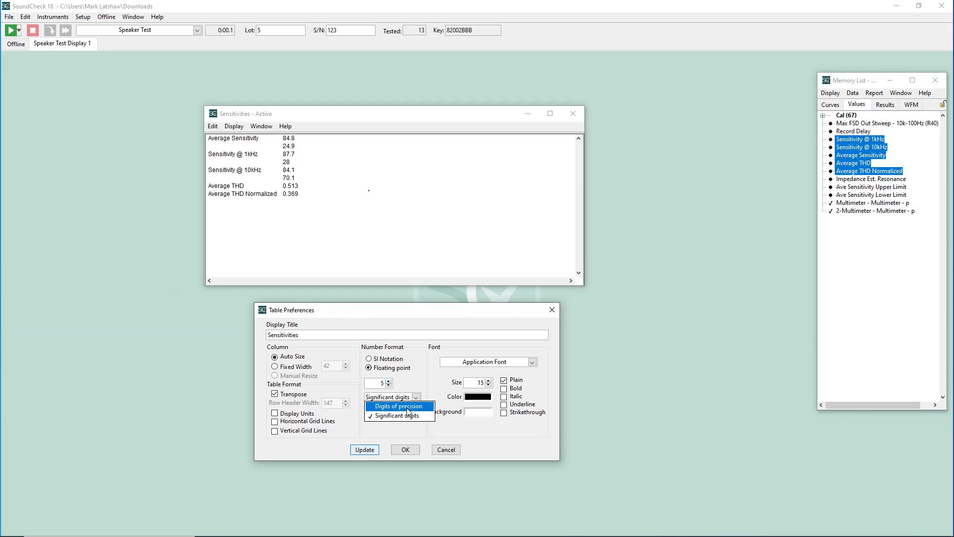
left_click(408, 415)
left_click(368, 451)
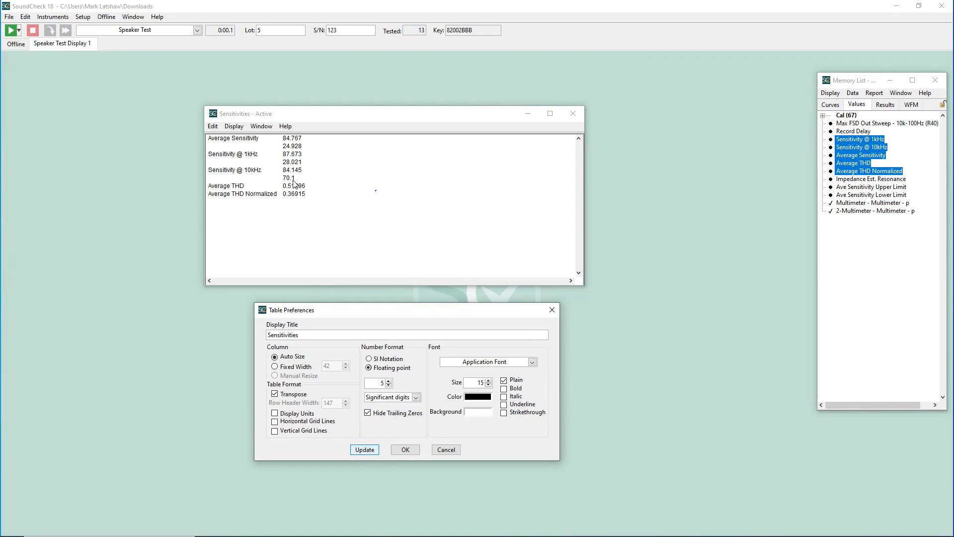
- Show trailing zeros in the table and change the number format to digits of precision, applying each change
left_click(368, 414)
left_click(365, 449)
left_click(416, 397)
left_click(397, 412)
left_click(365, 450)
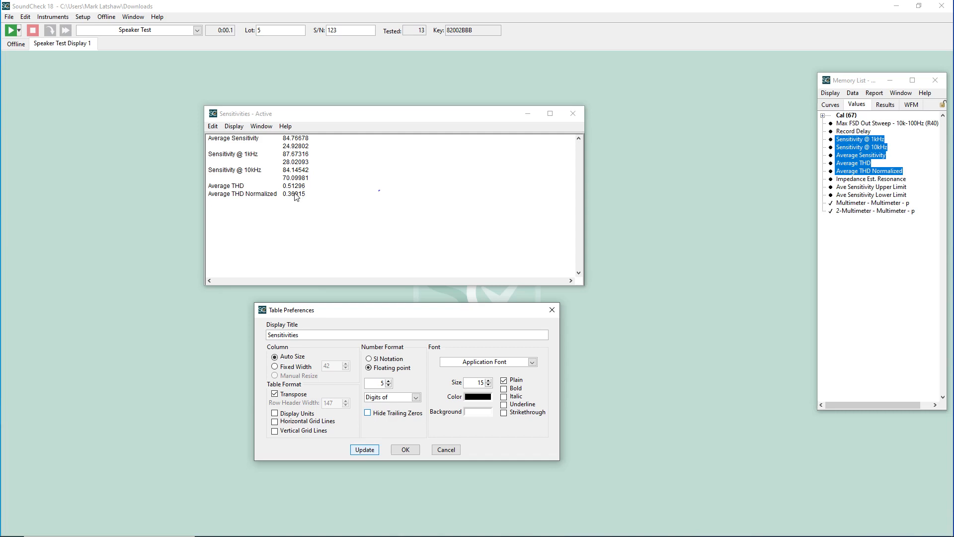
- Preview the table's numbers in SI Notation and return the format to Floating point
left_click(369, 359)
left_click(365, 449)
left_click(368, 368)
left_click(366, 450)
- Set the table's number format to SI Notation with 4 significant digits and apply it
left_click(389, 386)
left_click(366, 450)
left_click(416, 397)
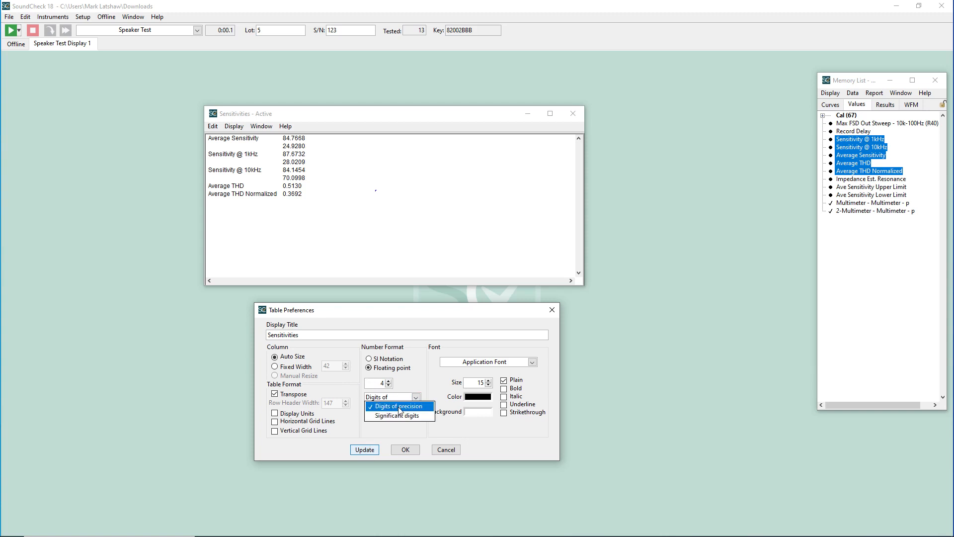
left_click(393, 413)
left_click(373, 359)
left_click(362, 453)
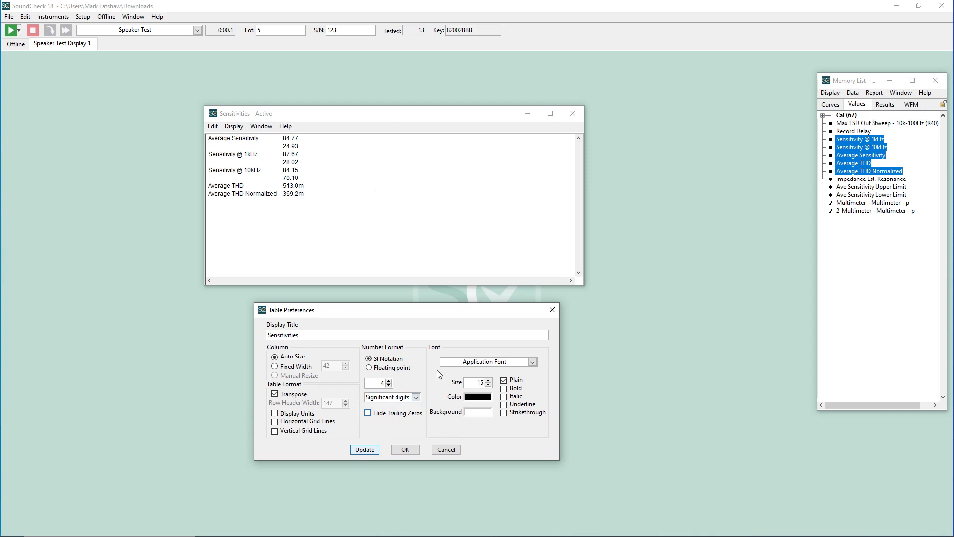
- Change the table's font to Comic Sans MS and apply it
left_click(532, 362)
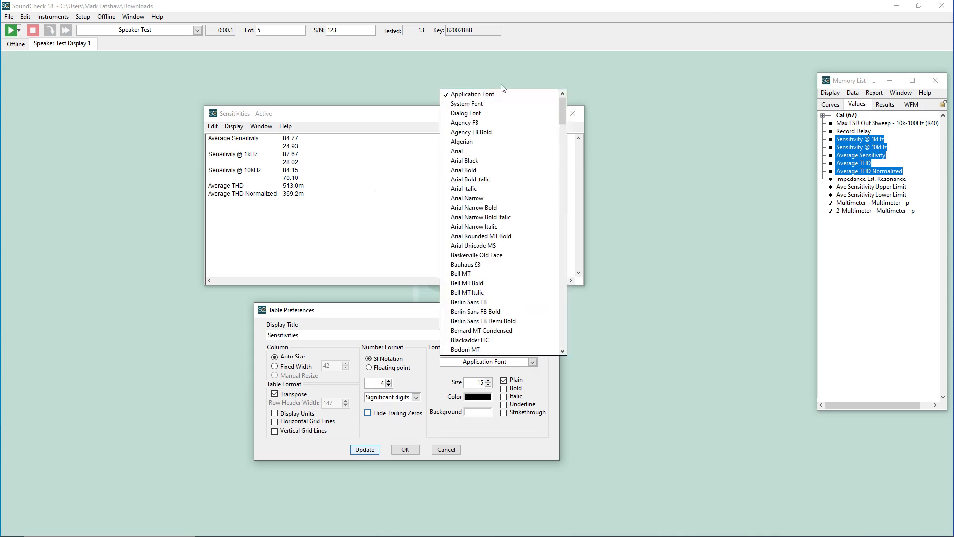
scroll(564, 109, "down", 3)
scroll(564, 109, "up", 3)
left_click_drag(564, 109, 562, 167)
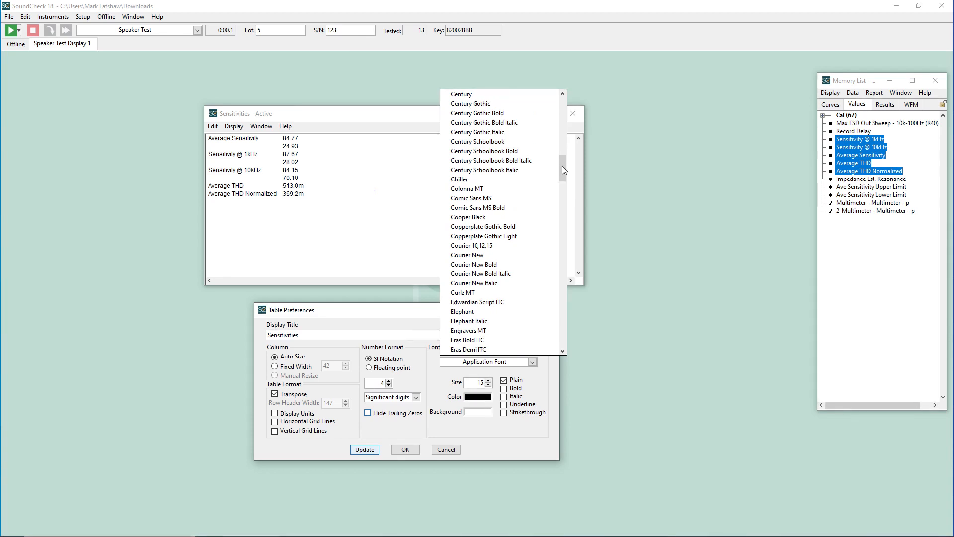
left_click(517, 199)
left_click(363, 450)
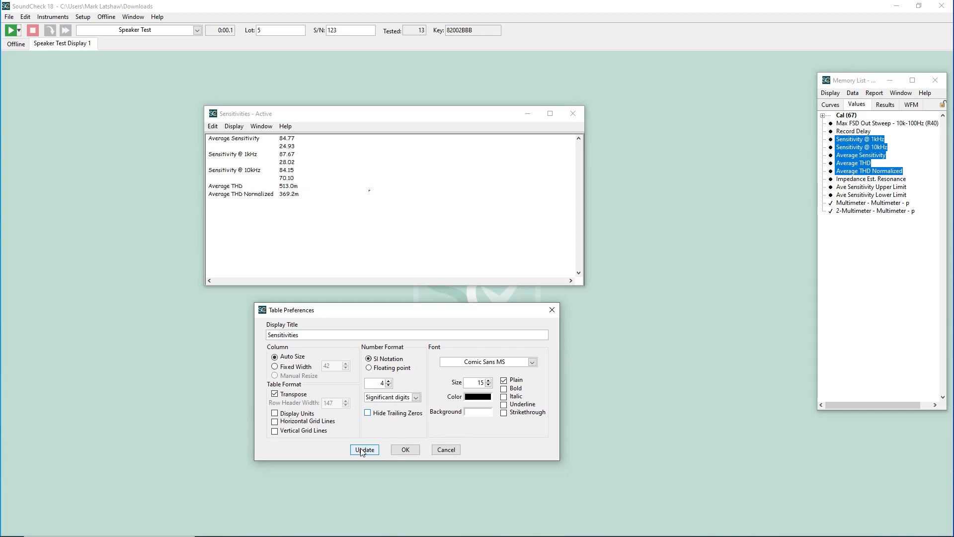
- Set the table's font size to 40, and fit its window around the enlarged text in the upper-left area of the workspace
double_click(474, 384)
left_click(364, 450)
left_click(396, 452)
left_click_drag(583, 286, 483, 332)
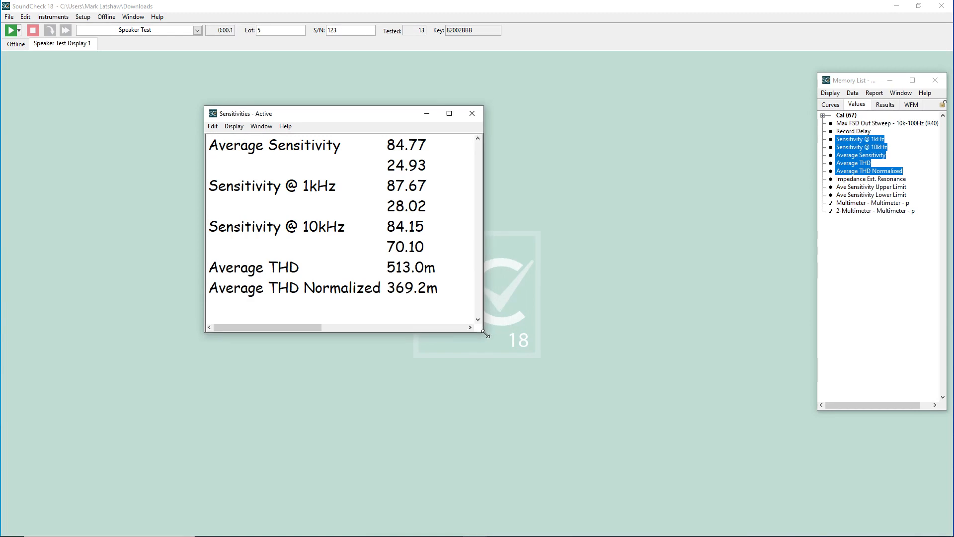
left_click_drag(380, 120, 210, 73)
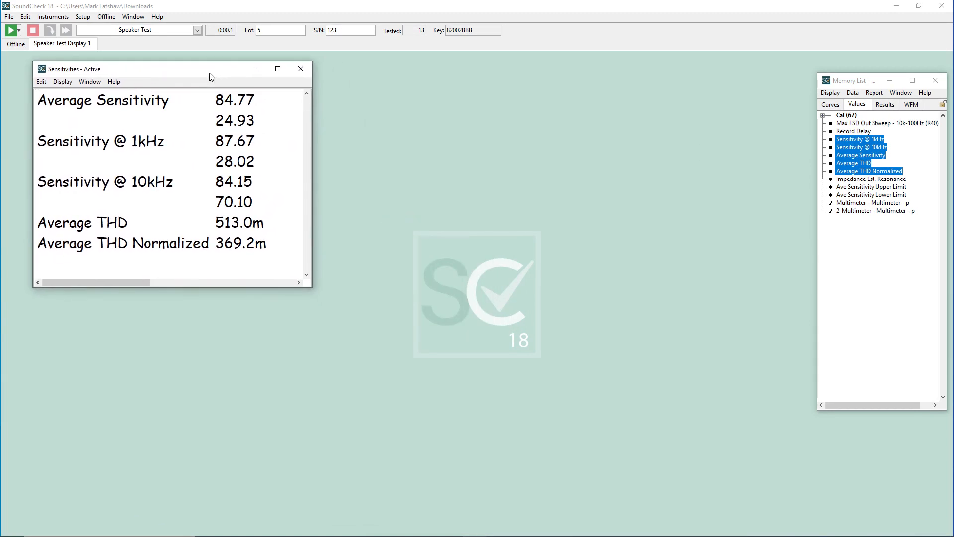
- Give the Sensitivities table bright green text on an orange background and accept the preferences
left_click(63, 81)
left_click(74, 123)
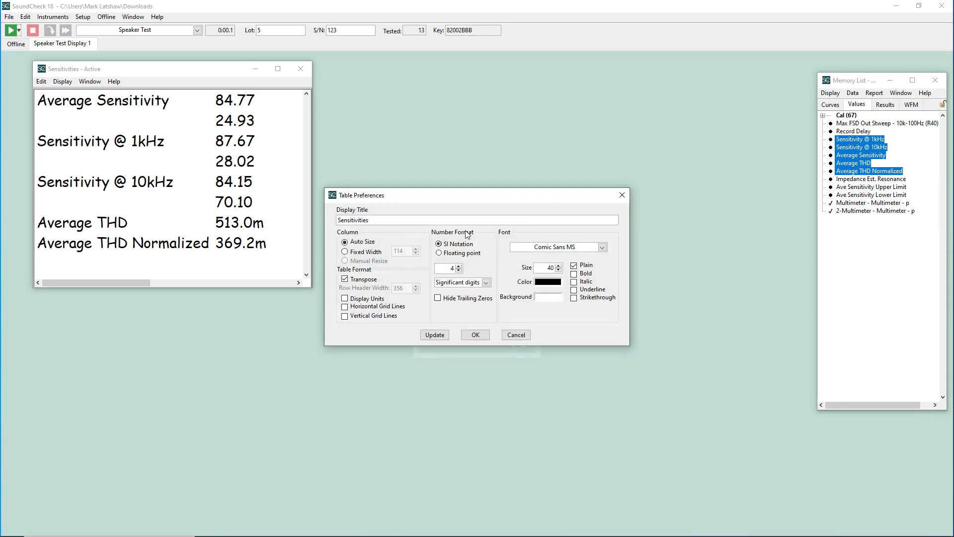
left_click(544, 283)
left_click(585, 320)
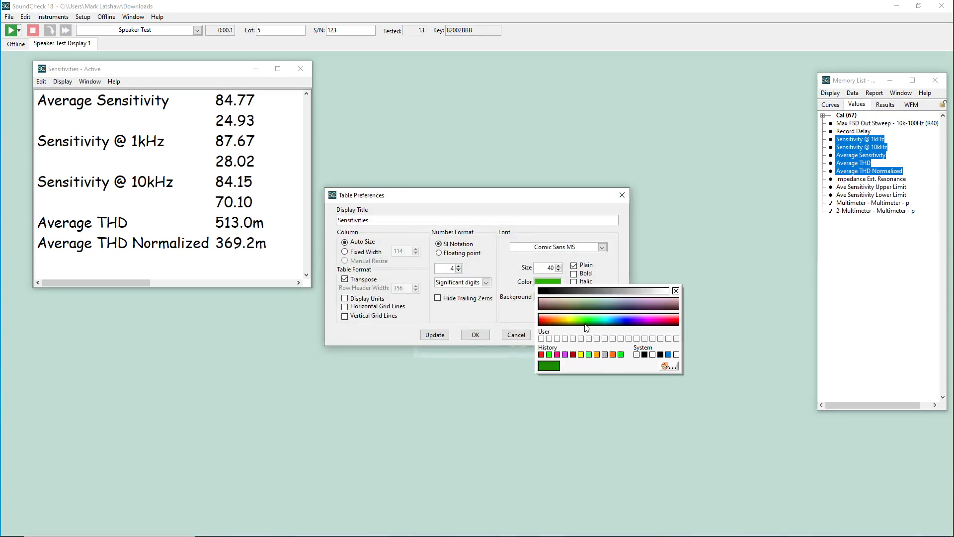
left_click(578, 316)
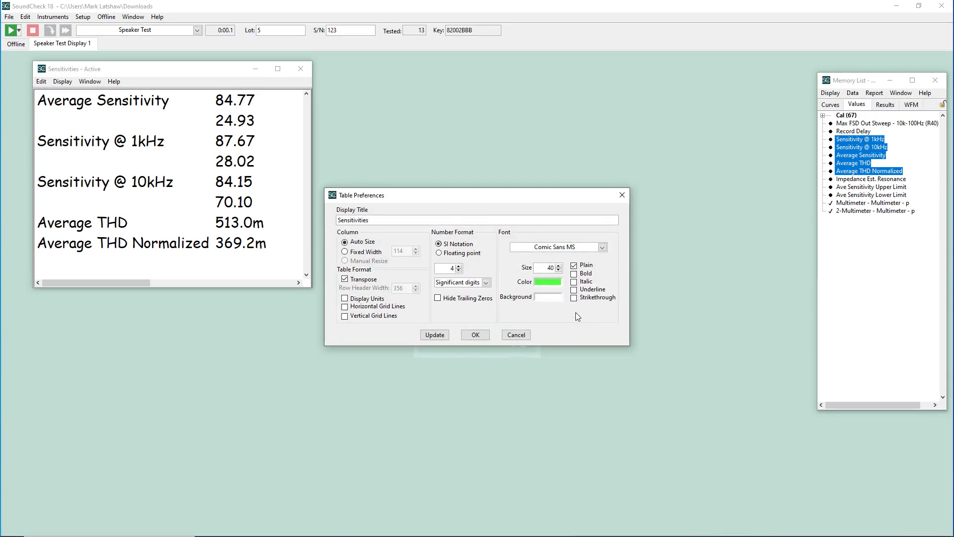
left_click(549, 296)
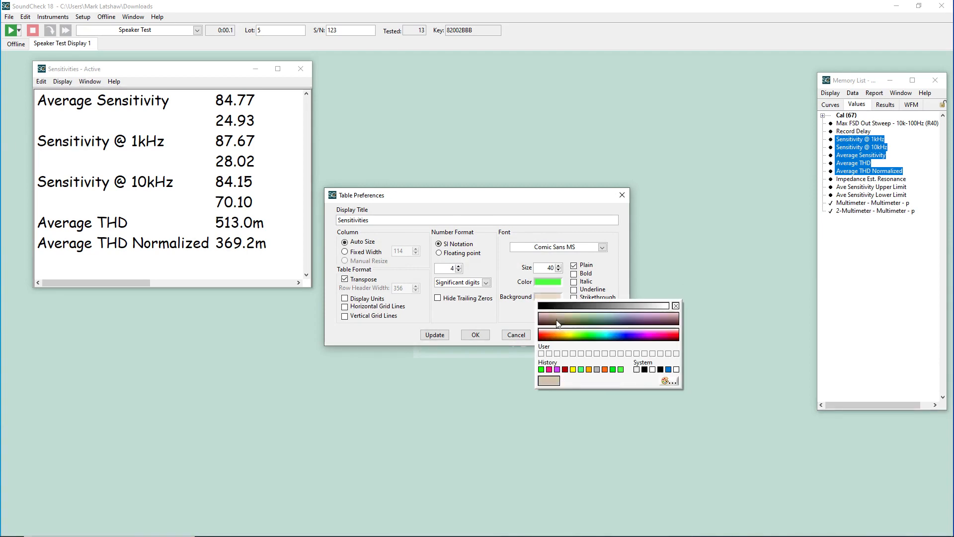
left_click(561, 338)
left_click(475, 335)
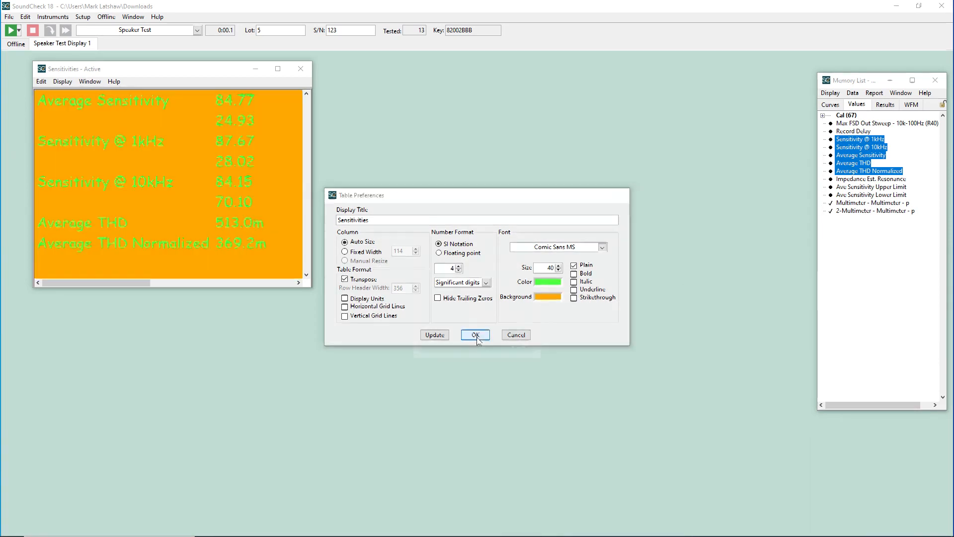
- Change the table's text to black and its background to the light grey Panel & Object system color, and apply both
left_click(63, 81)
left_click(76, 125)
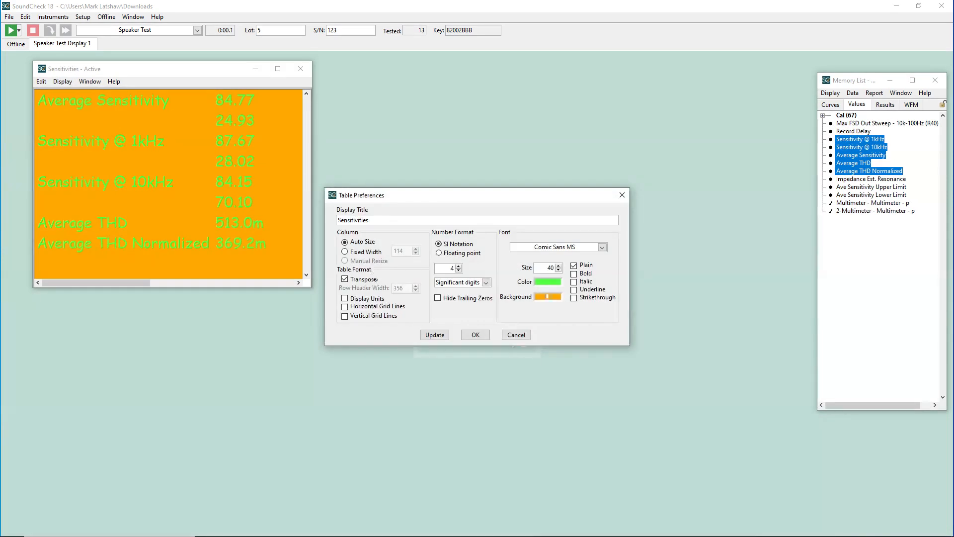
left_click(549, 284)
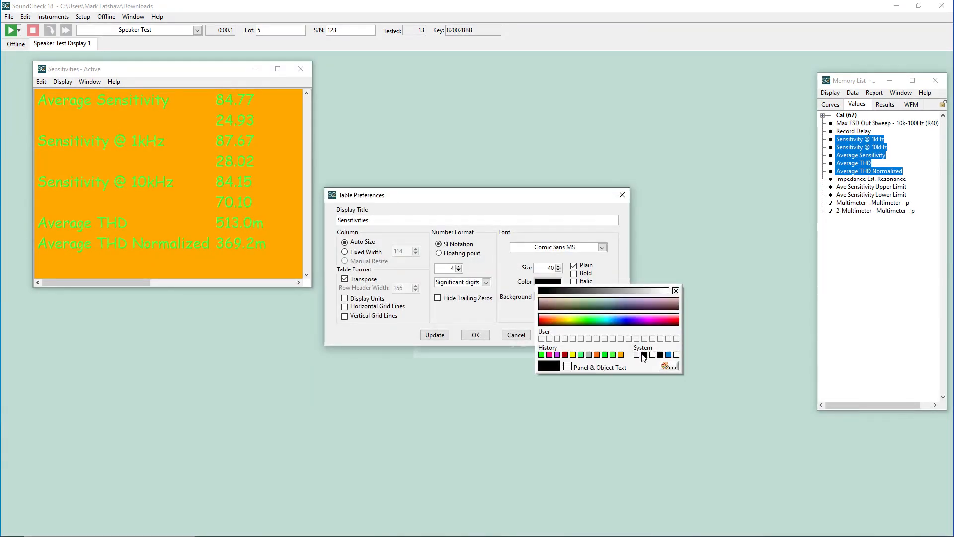
left_click(645, 354)
left_click(547, 297)
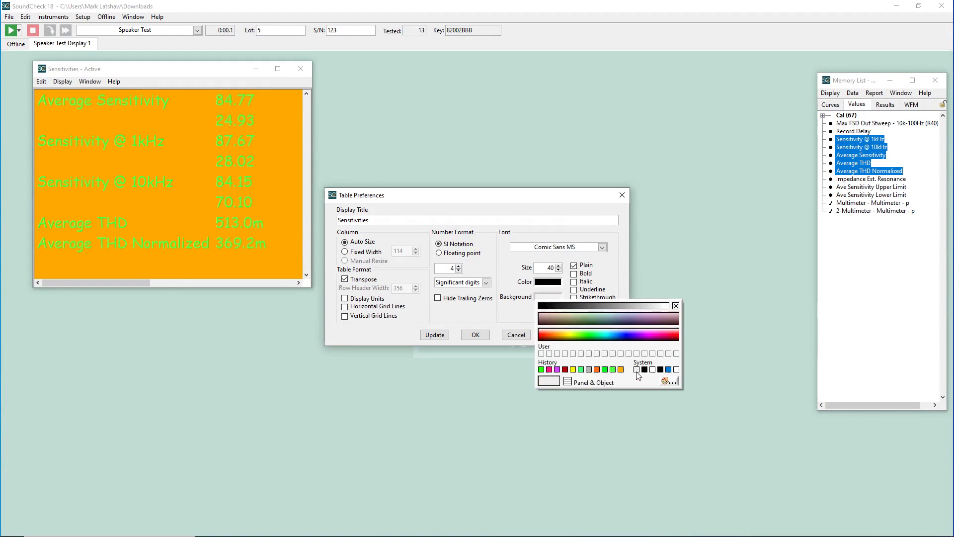
left_click(549, 380)
left_click(436, 335)
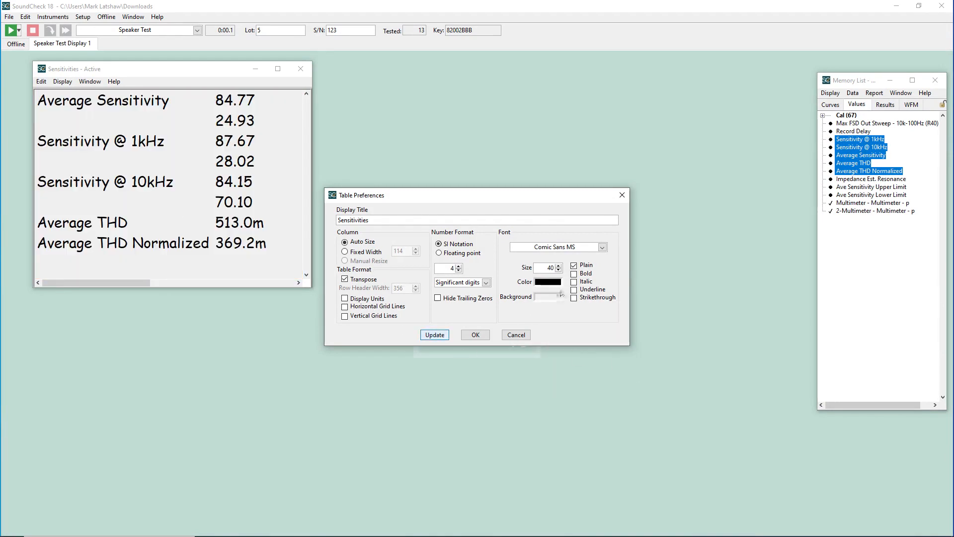
- Change the table's font color to dark red and apply it
left_click(550, 283)
left_click(565, 354)
left_click(430, 336)
- Apply Bold, Italic, Underline and Strikethrough styling to the table's text
left_click(575, 274)
left_click(575, 281)
left_click(575, 289)
left_click(575, 298)
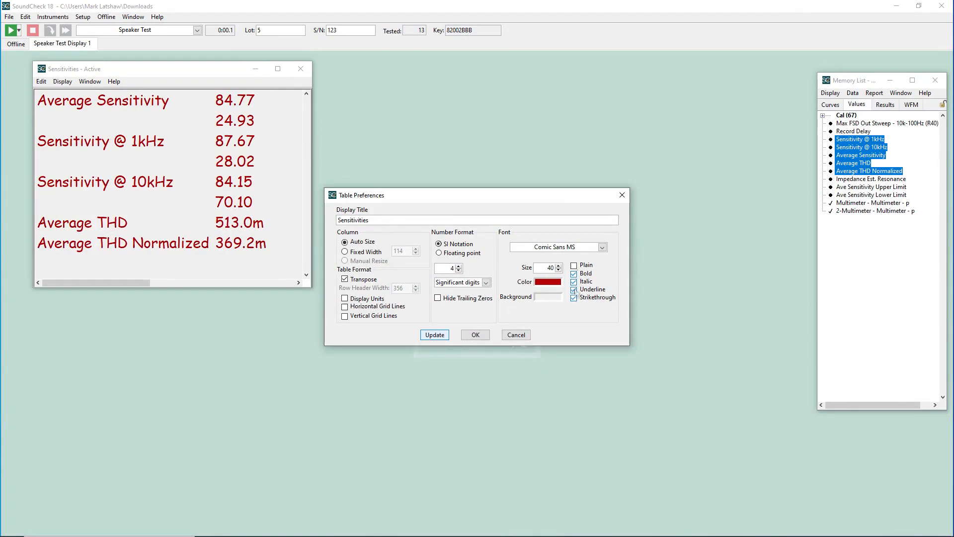
left_click(435, 336)
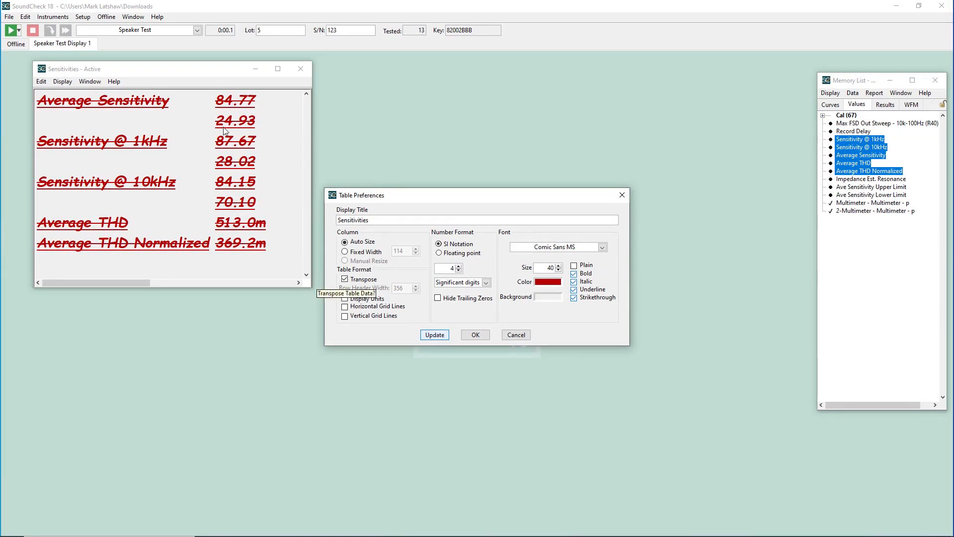
- Return the table's font style to Plain and accept the preferences
left_click(574, 265)
left_click(445, 335)
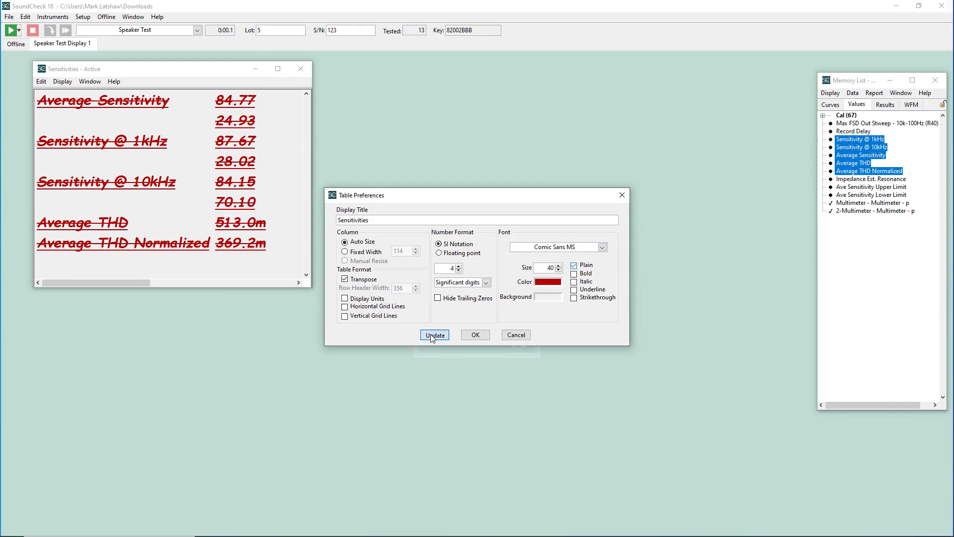
left_click(474, 335)
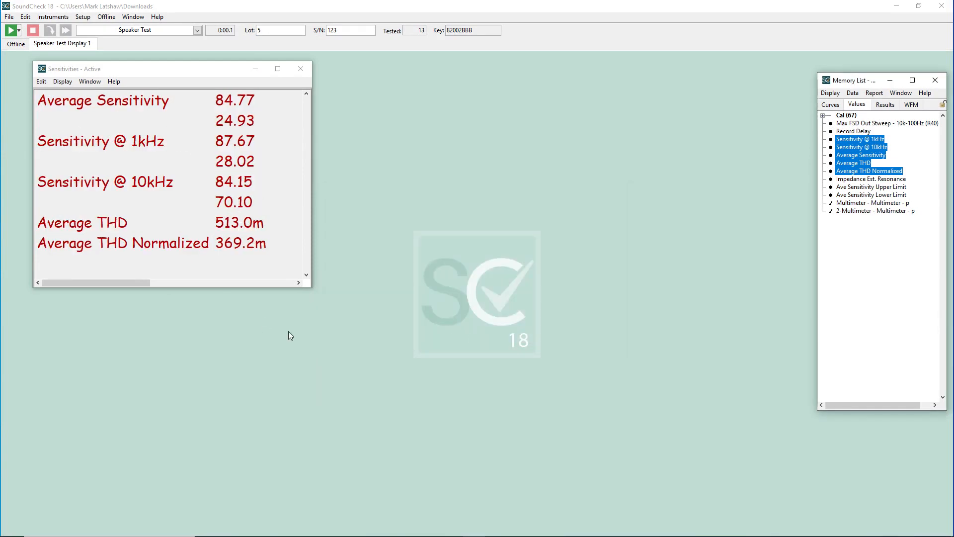
- Display the selected memory list values on a new table, and resize and place it beside the Sensitivities table
right_click(867, 142)
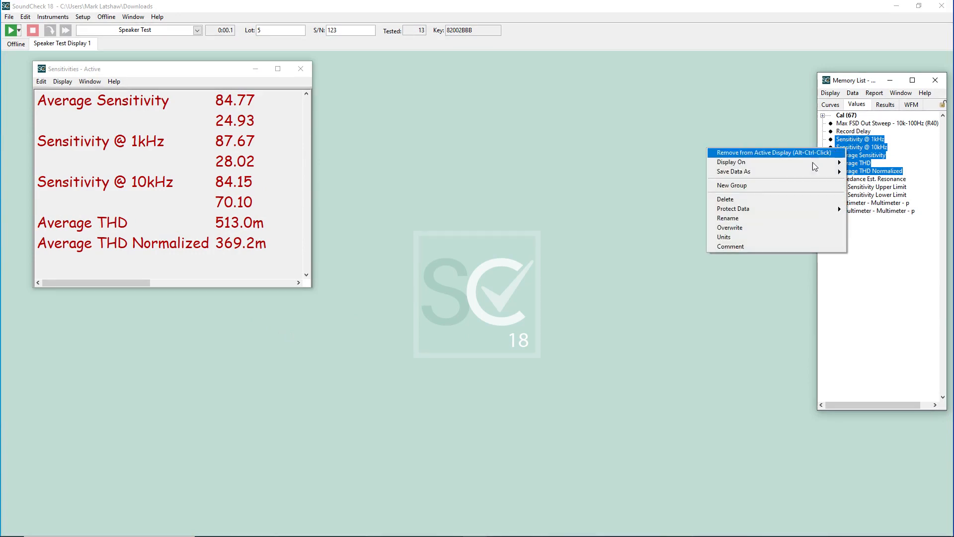
mouse_move(746, 162)
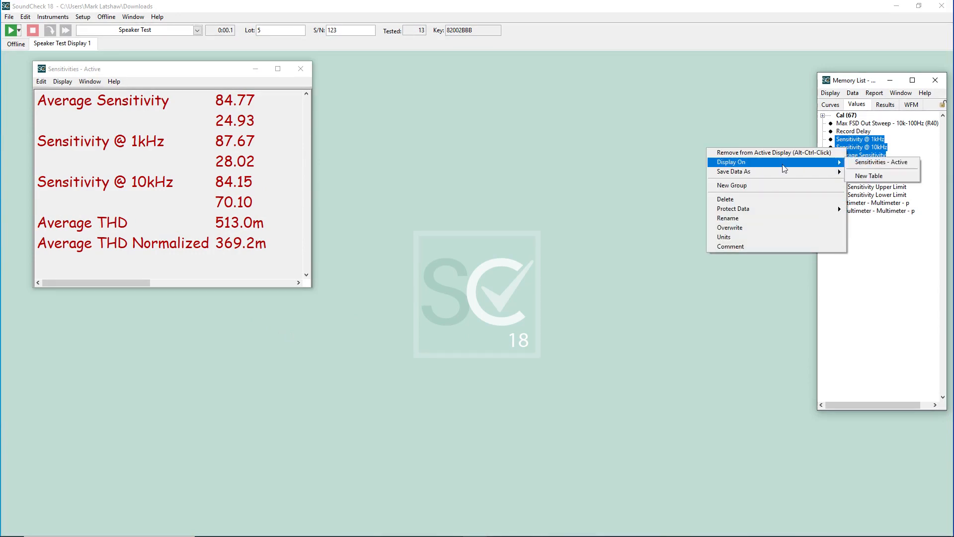
left_click(868, 175)
left_click_drag(753, 358, 413, 72)
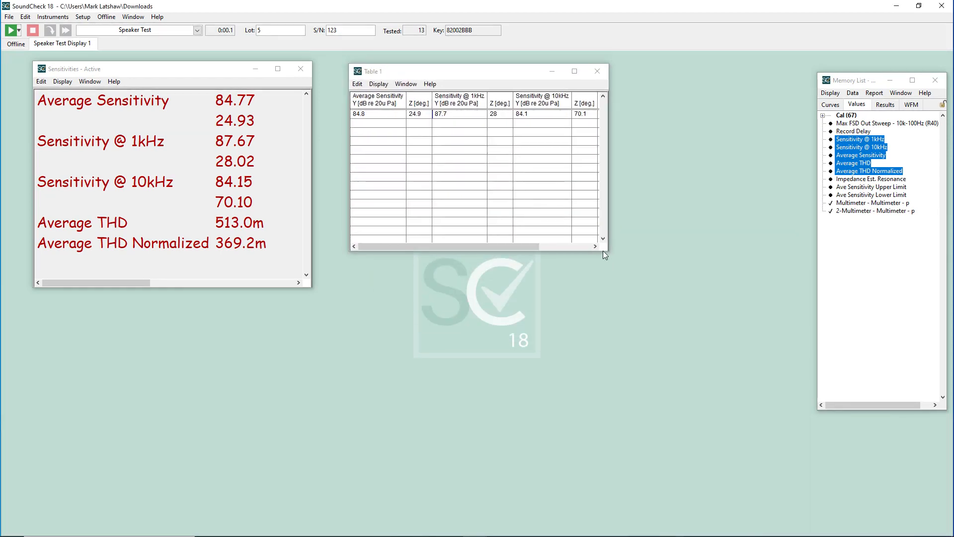
left_click_drag(607, 250, 815, 131)
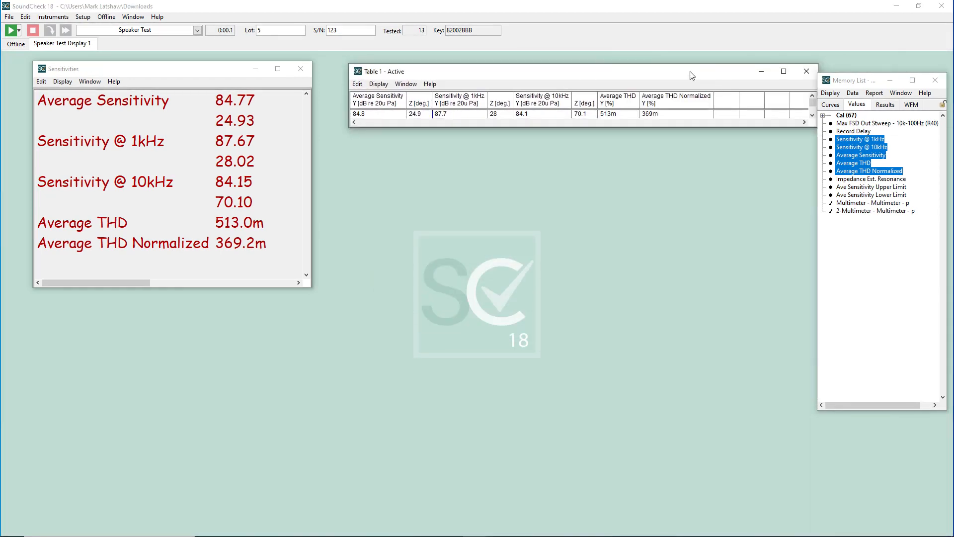
left_click_drag(689, 79, 655, 94)
left_click_drag(785, 145, 706, 150)
left_click_drag(547, 91, 548, 79)
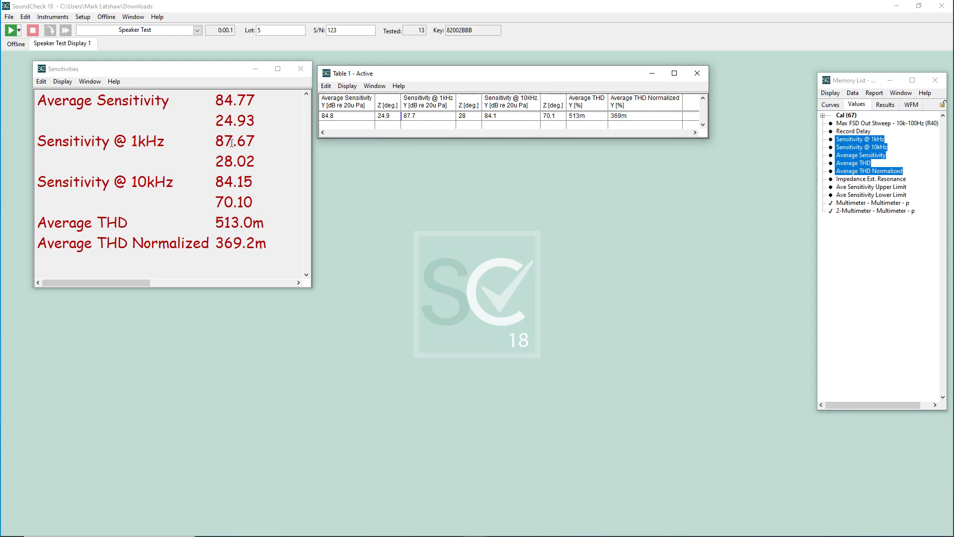
- Close the new table, keeping only the Sensitivities table
left_click(62, 81)
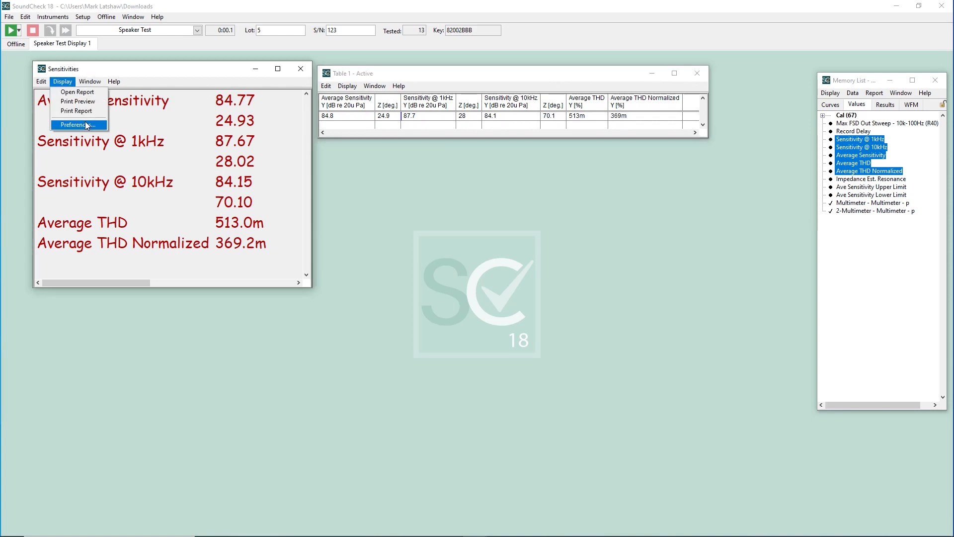
left_click(155, 71)
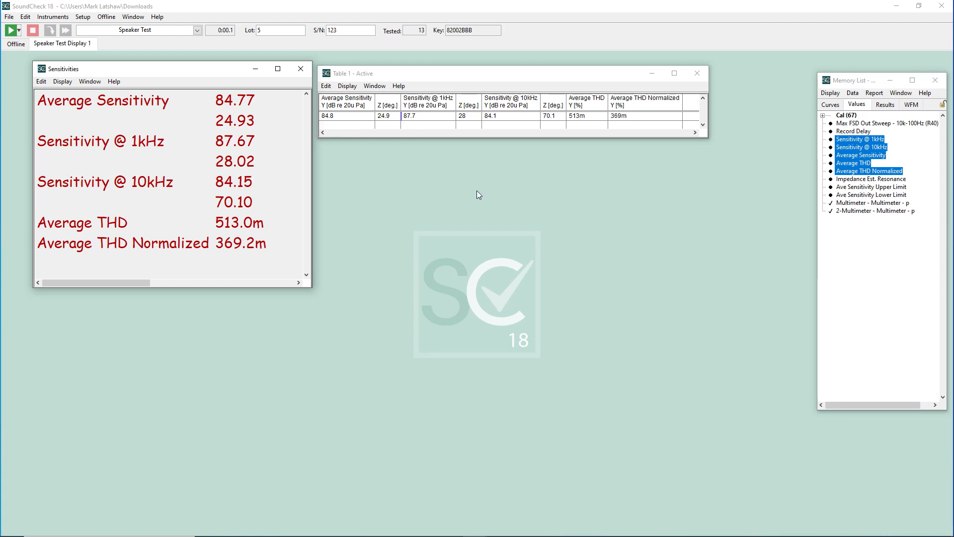
left_click(706, 72)
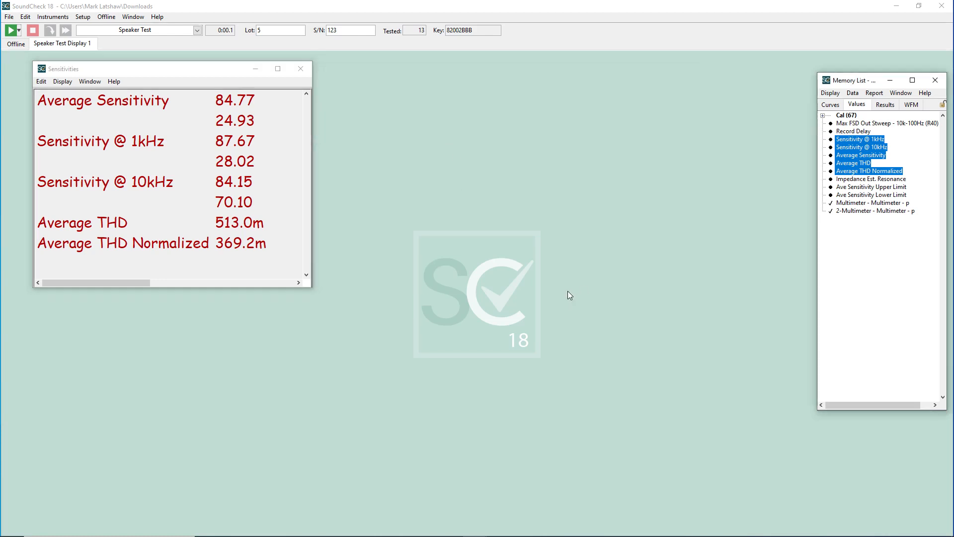
- Add a text display beside the Sensitivities table reading "Make sure to do XYZ before starting test" and enlarge it to fit one line
right_click(383, 96)
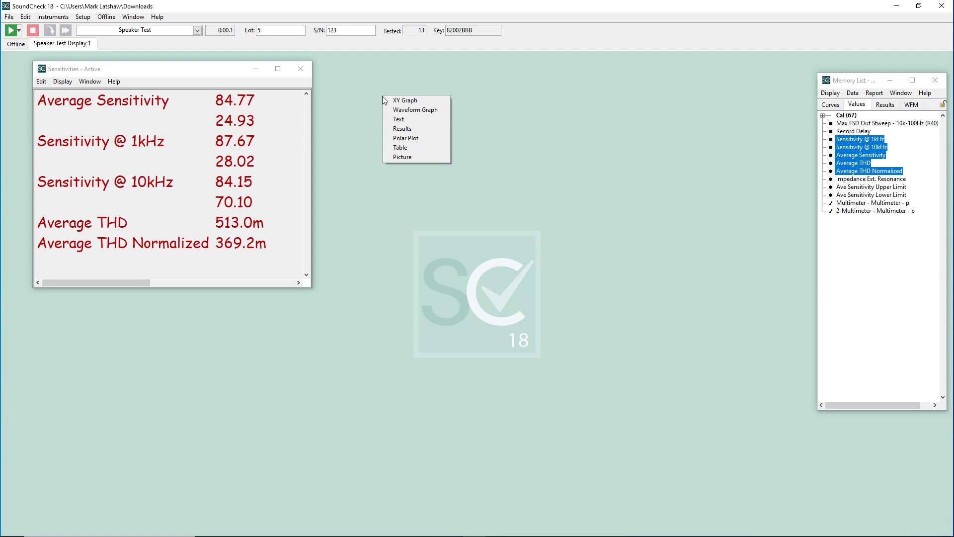
left_click(422, 123)
left_click_drag(462, 260, 378, 84)
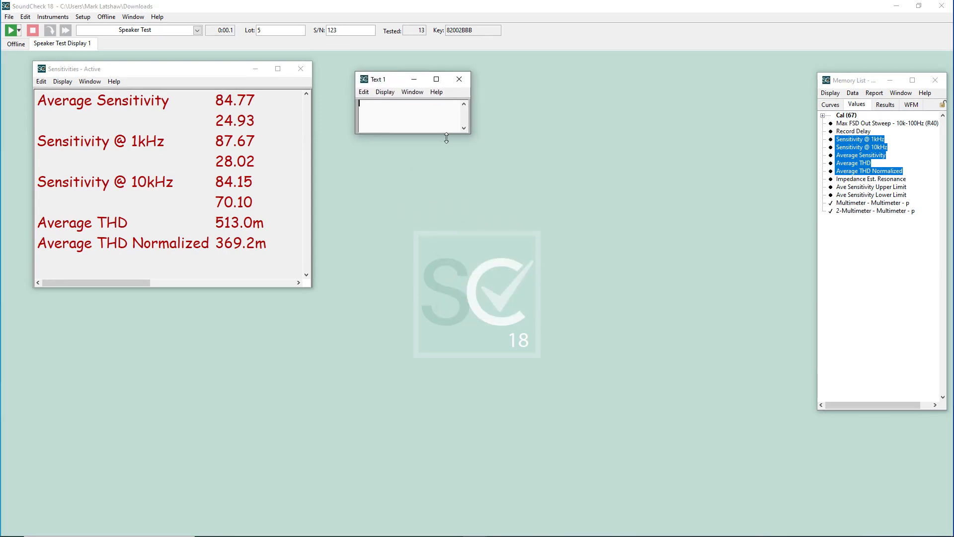
type("Make sure to do XYZ before starting test")
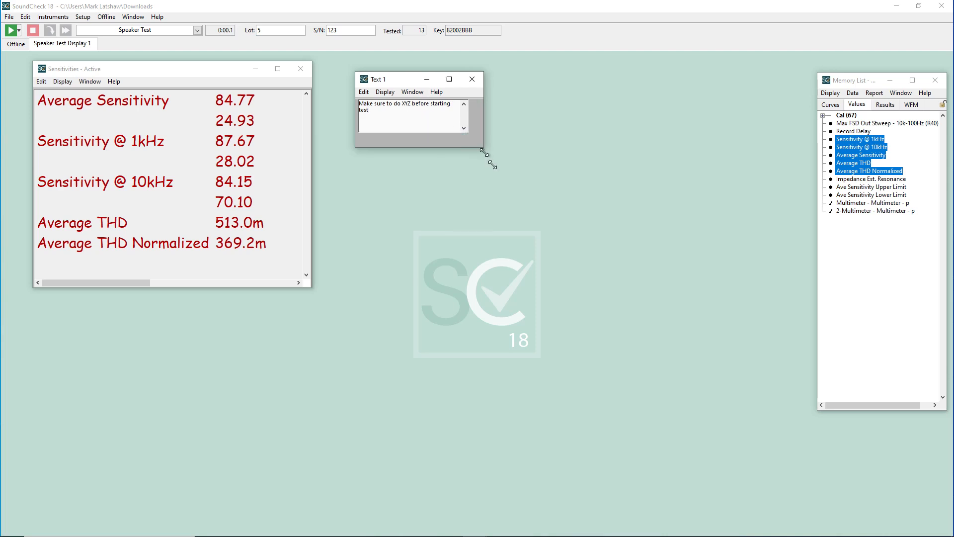
left_click_drag(470, 134, 605, 208)
- Make the note in the text display bold, italic and underlined
left_click(384, 92)
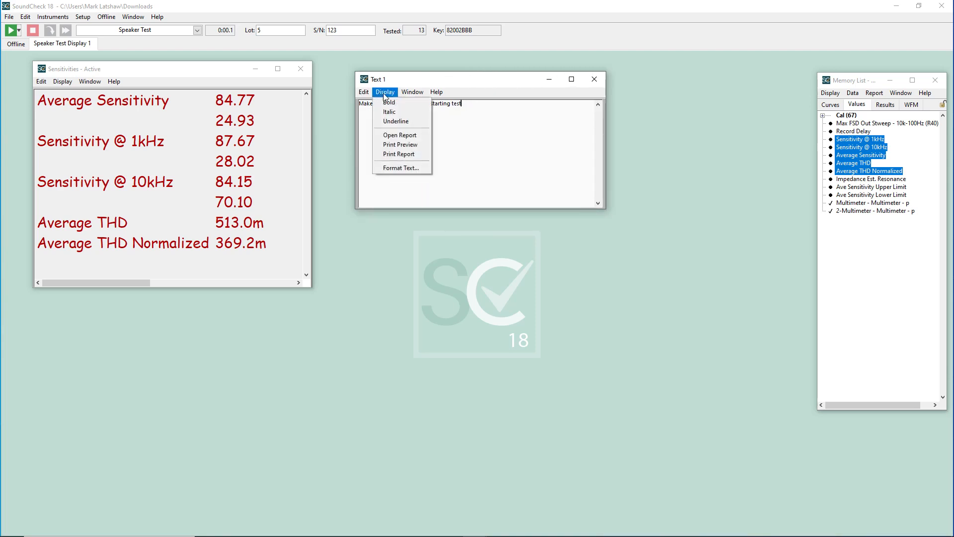
left_click(397, 102)
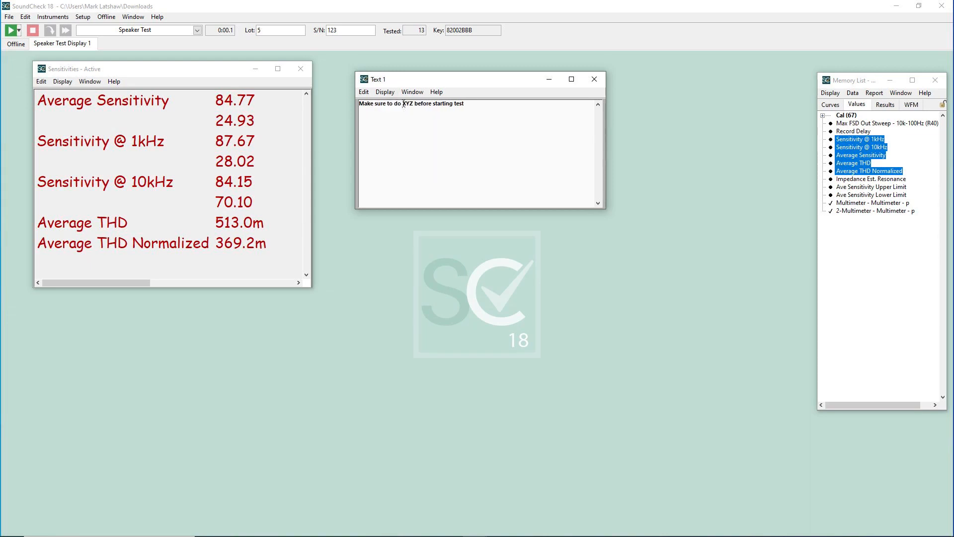
left_click(388, 93)
left_click(404, 113)
left_click(386, 93)
left_click(399, 122)
- Change the text display's title to "Instructions" in its text preferences
left_click(389, 92)
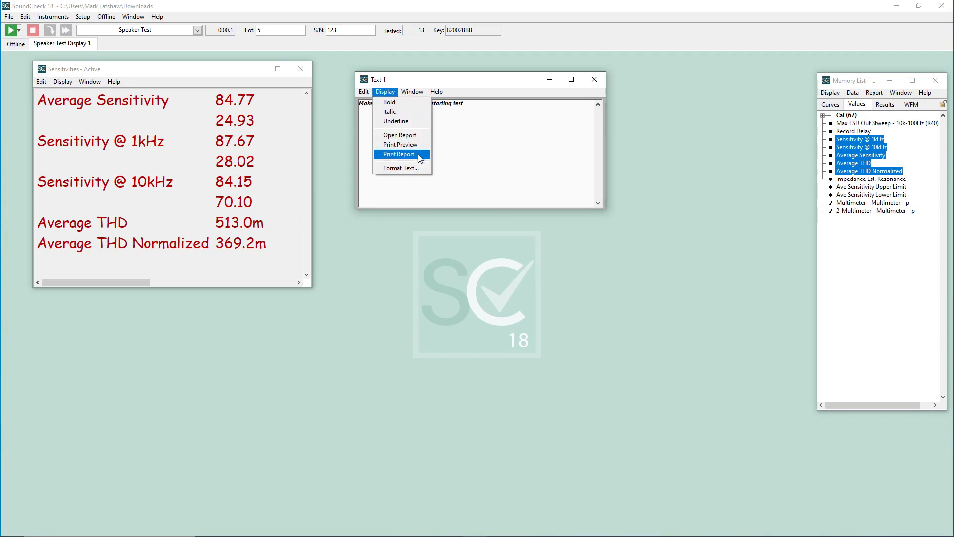
left_click(403, 168)
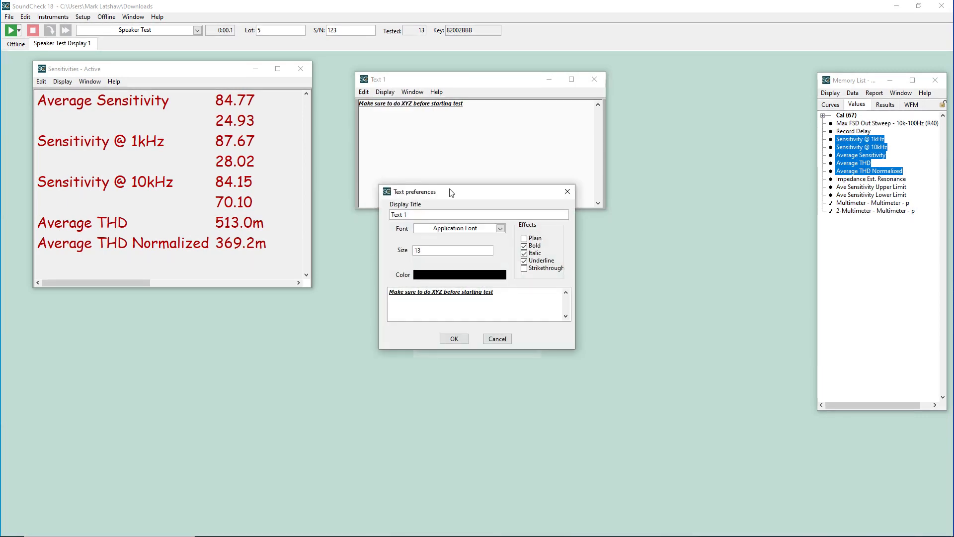
left_click_drag(451, 192, 467, 257)
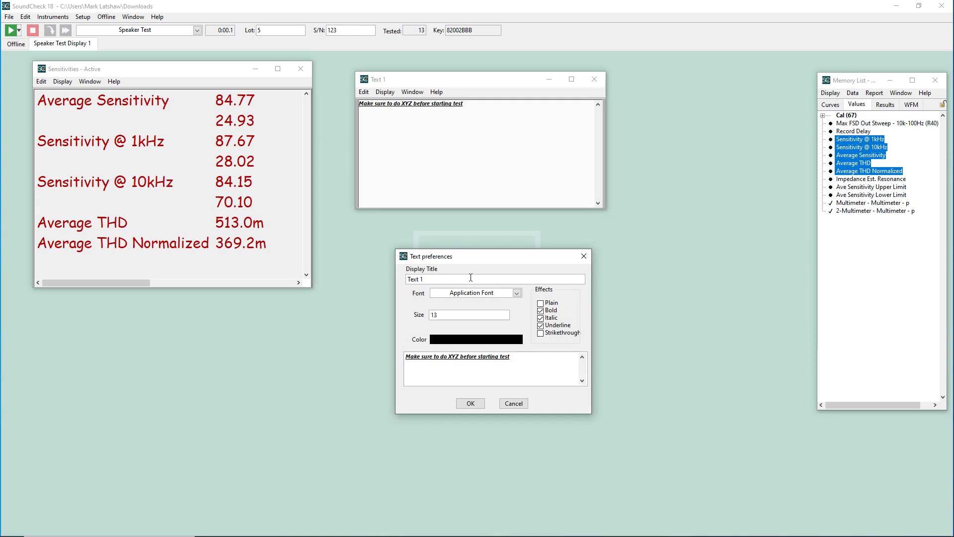
key("BackSpace")
key("BackSpace")
key("BackSpace")
key("BackSpace")
key("BackSpace")
key("BackSpace")
type("Instruction")
- Format the note as plain pink text at size 50, and widen and reposition its display beside the Sensitivities table to fit one line
double_click(470, 316)
type("50")
left_click(540, 302)
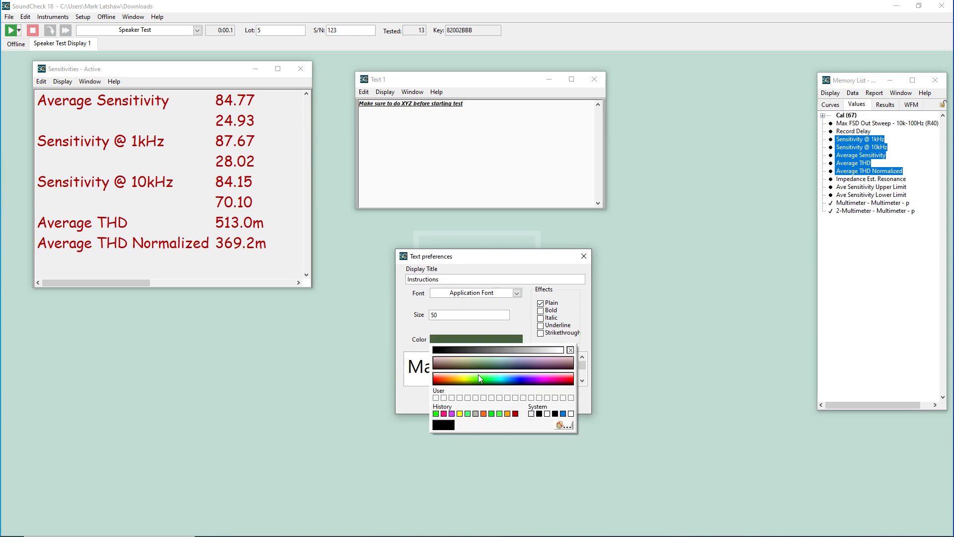
left_click(555, 381)
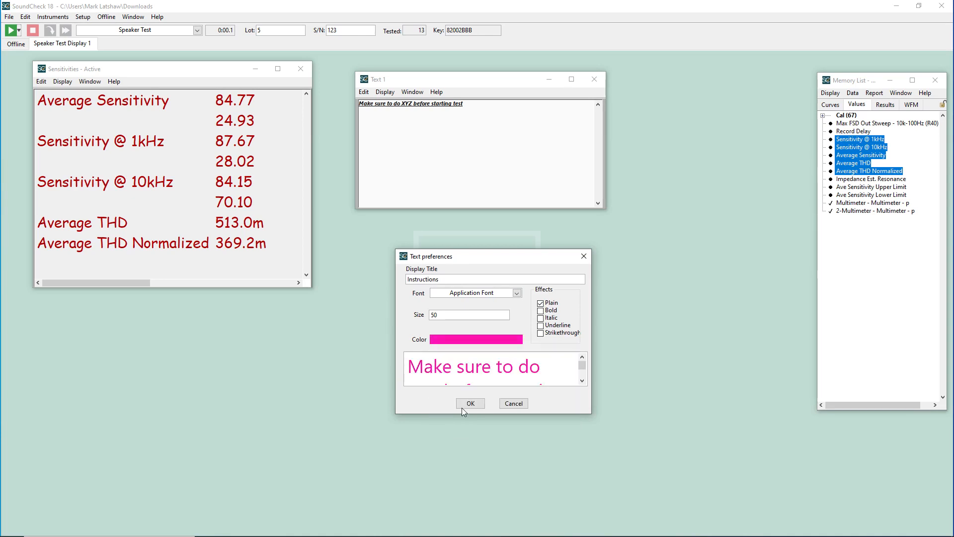
left_click(494, 400)
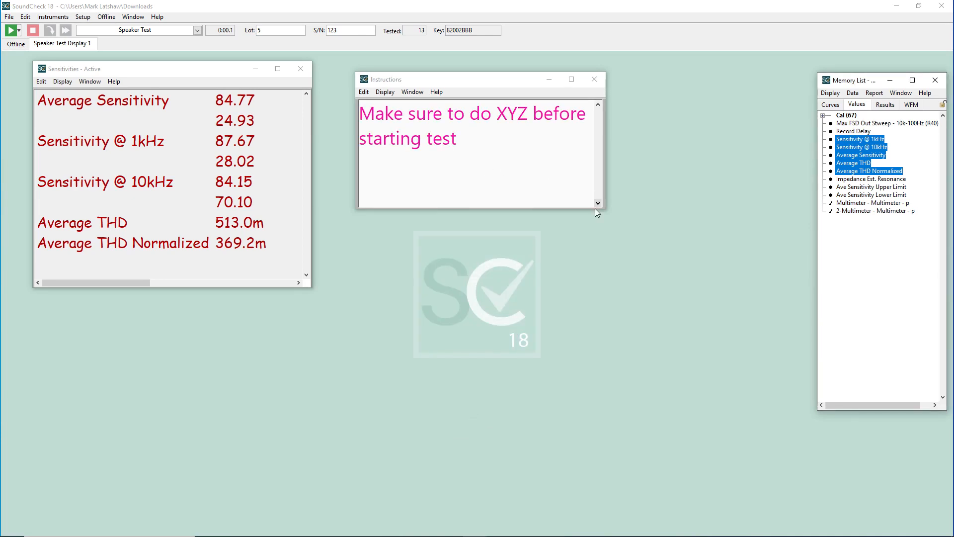
left_click_drag(595, 201, 790, 162)
left_click_drag(650, 83, 609, 75)
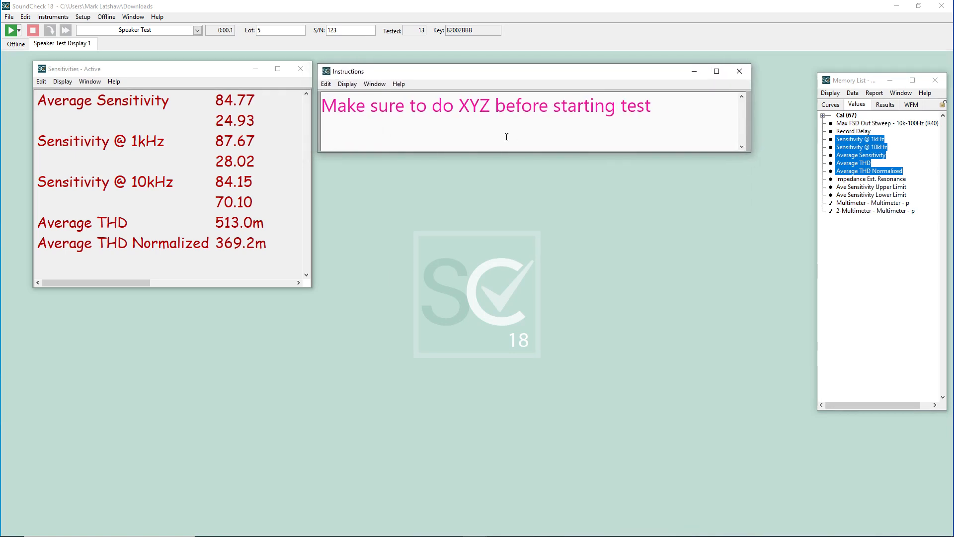
- Add a picture display and place it below the Instructions display
right_click(362, 178)
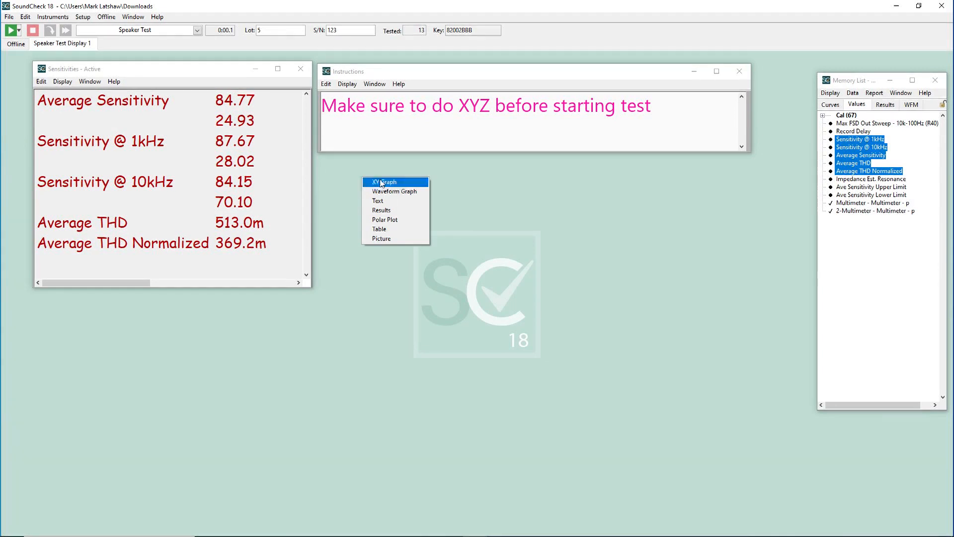
left_click(415, 240)
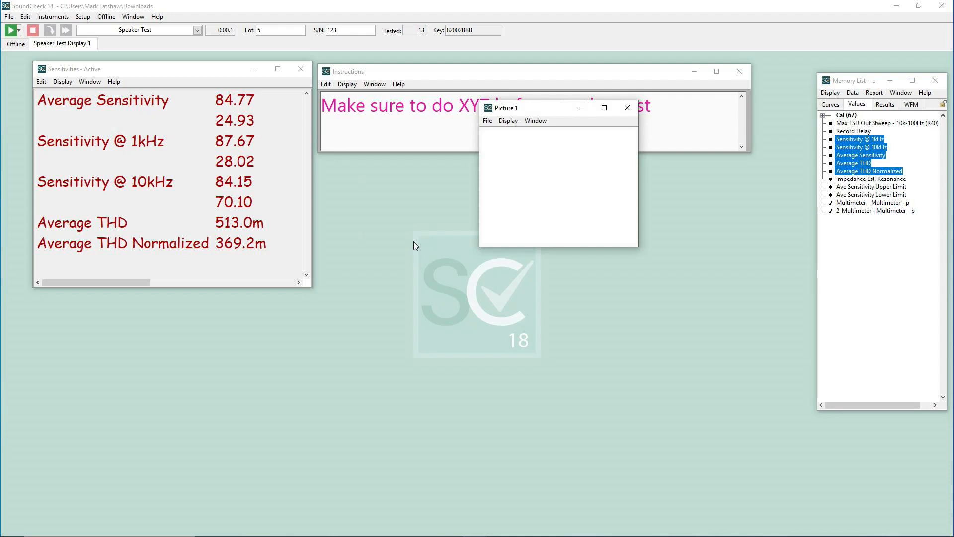
left_click_drag(529, 110, 402, 177)
- Title the picture display "Dog" and load IMG_1439.jpg from the Pictures folder, with the picture resized to the window
left_click(382, 188)
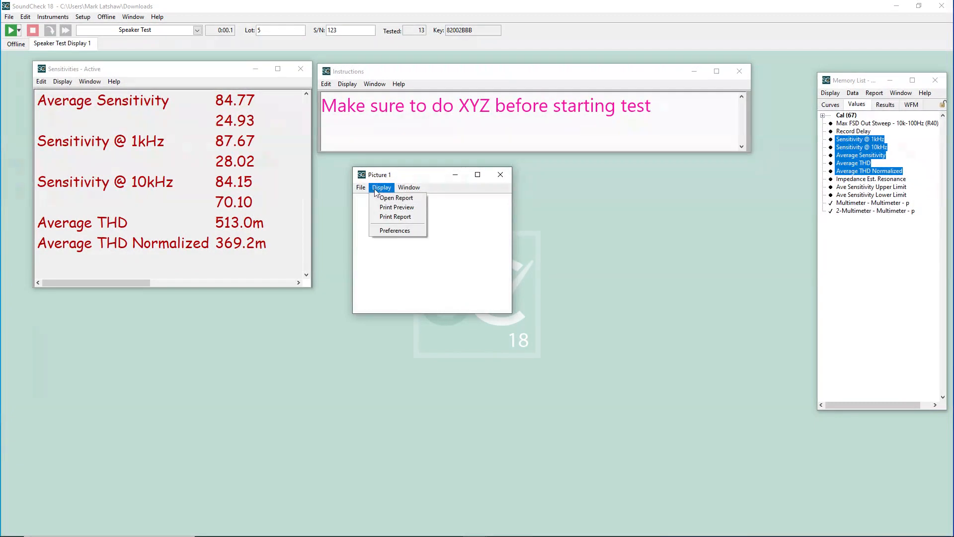
left_click(400, 231)
type("Dog")
left_click(546, 263)
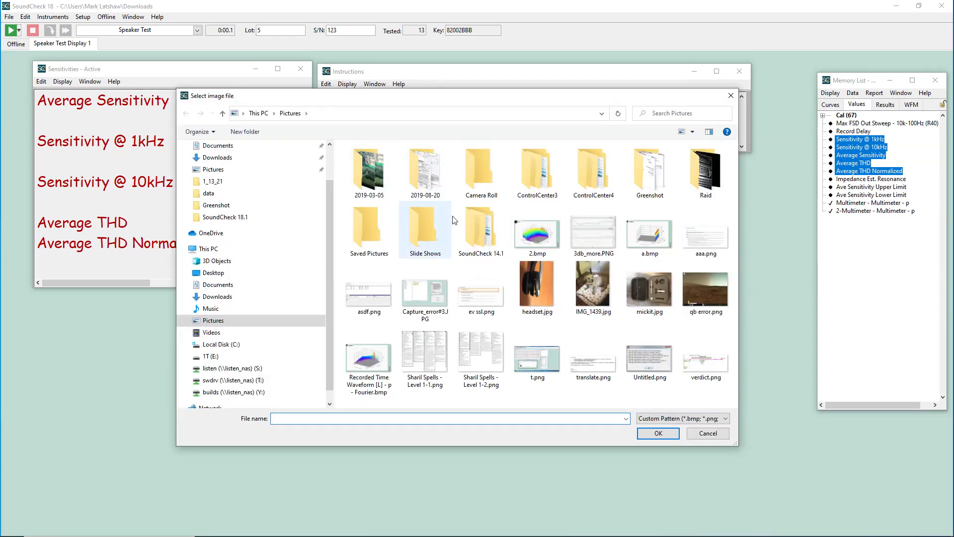
double_click(593, 296)
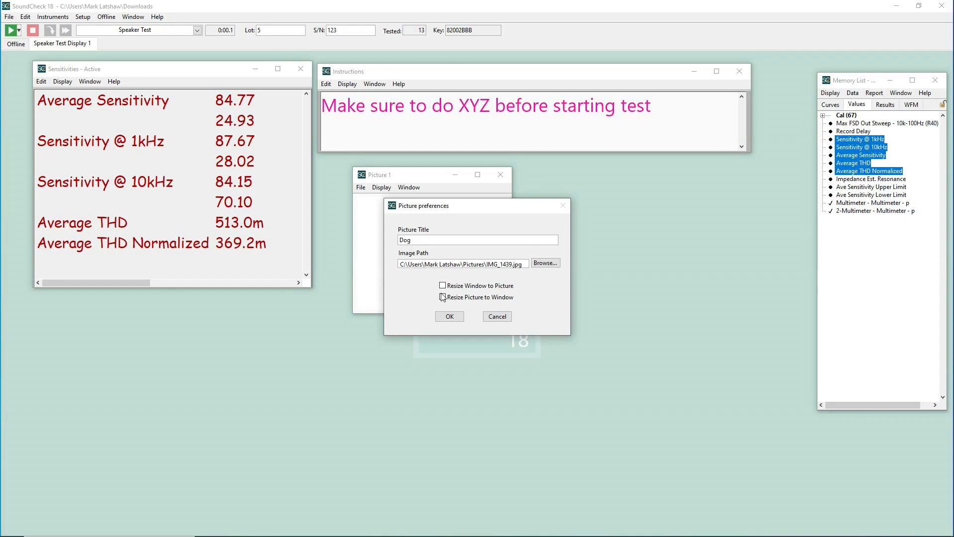
left_click(442, 298)
left_click(448, 316)
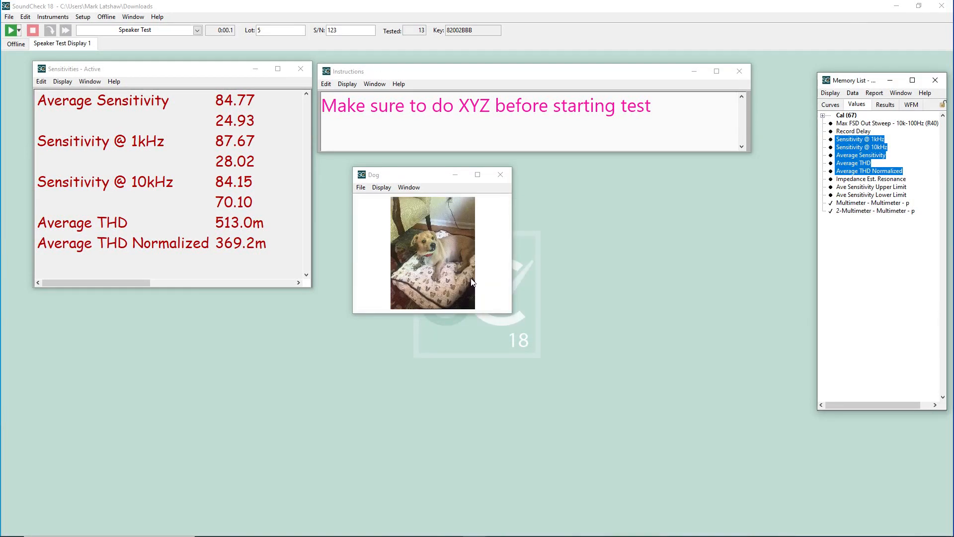
- Enlarge the Dog picture display and align it beneath the Instructions display, close to the Sensitivities table
left_click_drag(509, 314, 536, 463)
left_click_drag(434, 176, 404, 169)
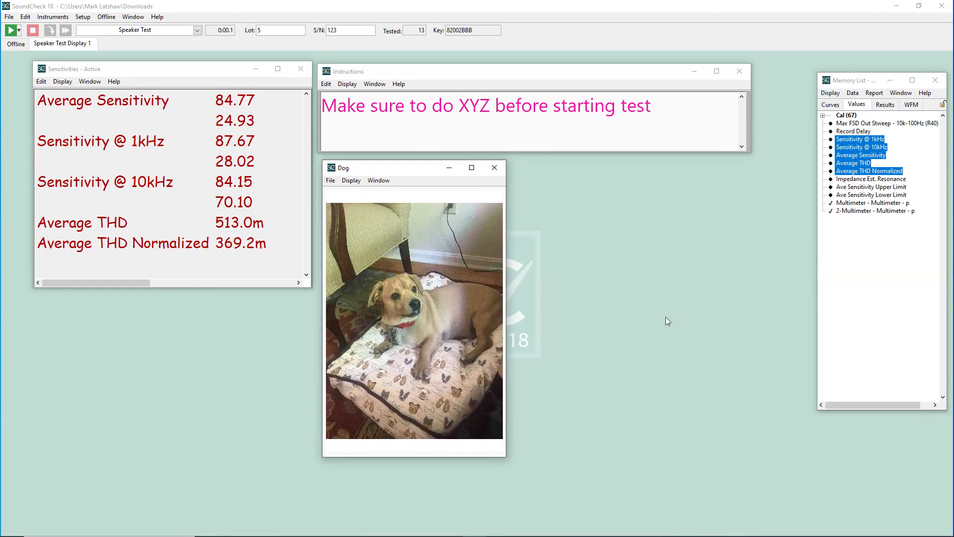